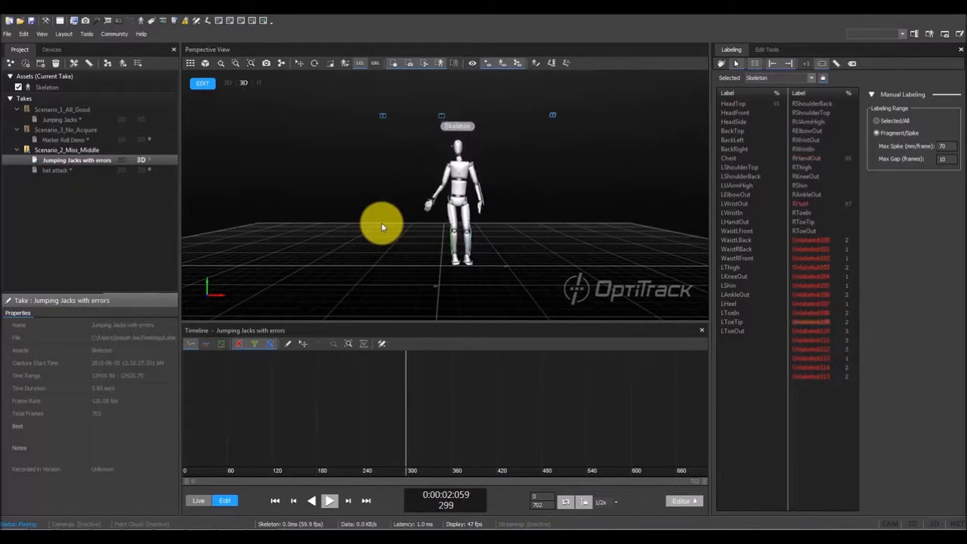
Step: Pause the playback and examine the labeling gaps of the HeadTop, RHandOut and RHeel markers in the timeline
key(space)
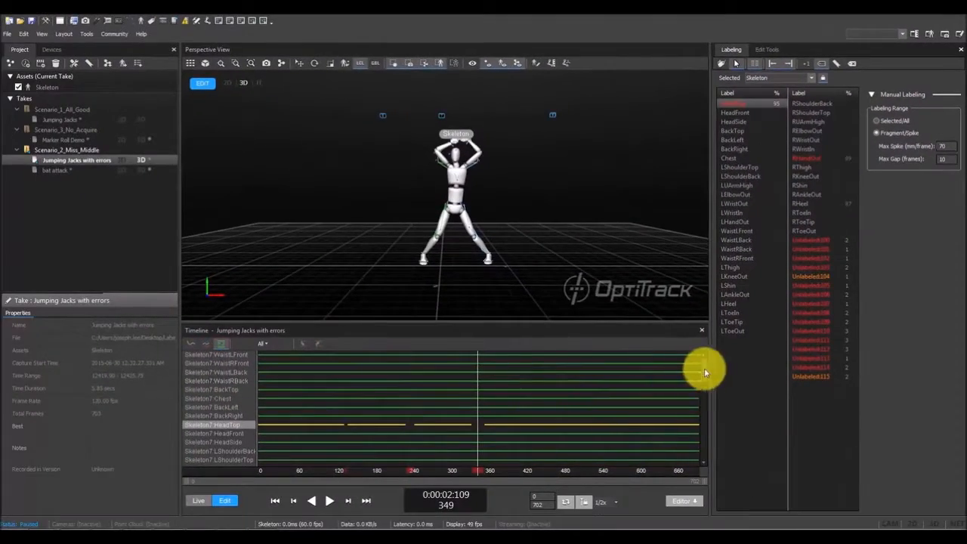
drag(704, 372, 686, 421)
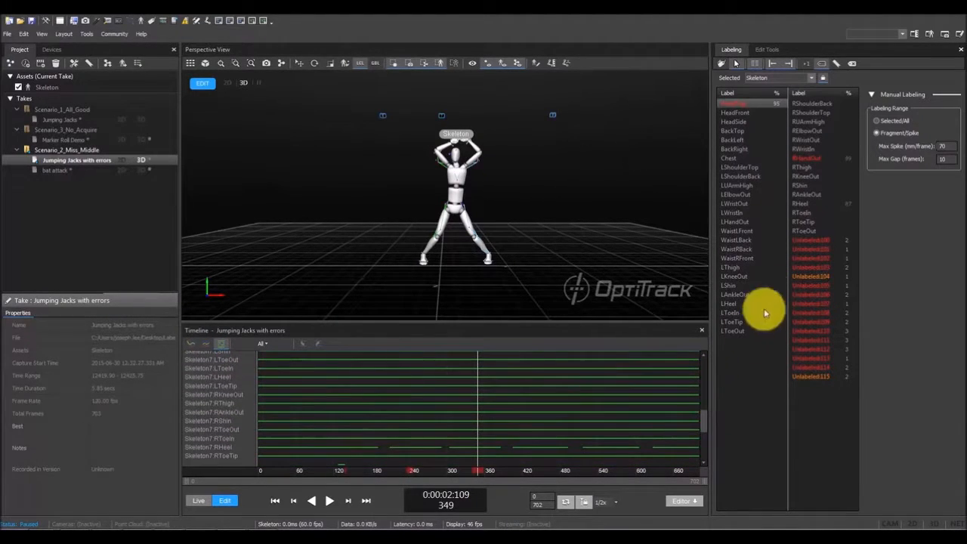
click(820, 161)
click(803, 204)
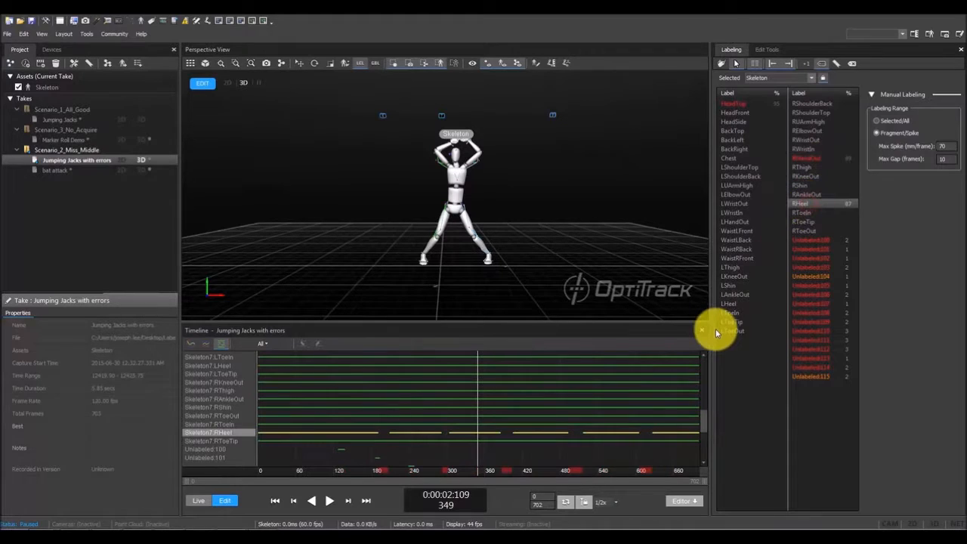
Step: Clear the marker selection, resume playback, and hide the skeleton avatar in the perspective view
click(497, 198)
key(space)
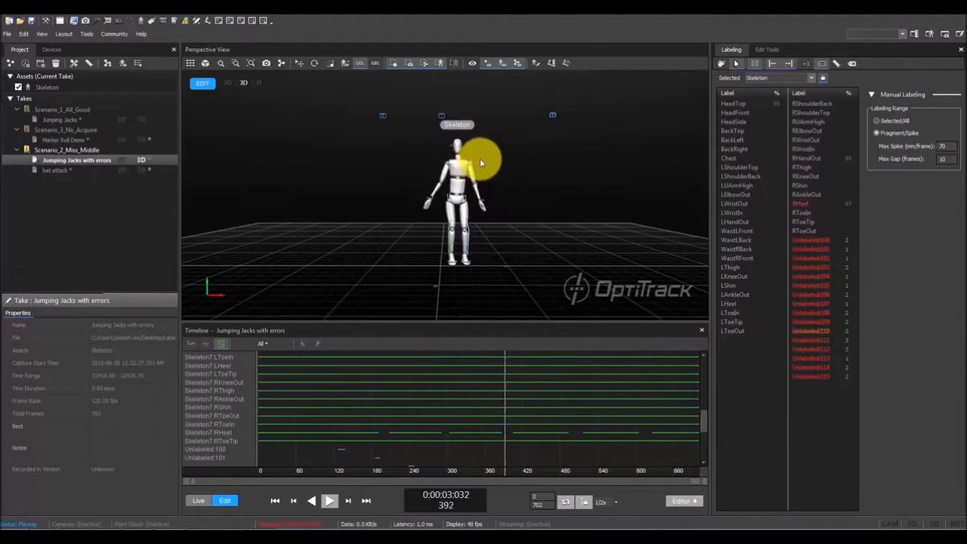
click(502, 63)
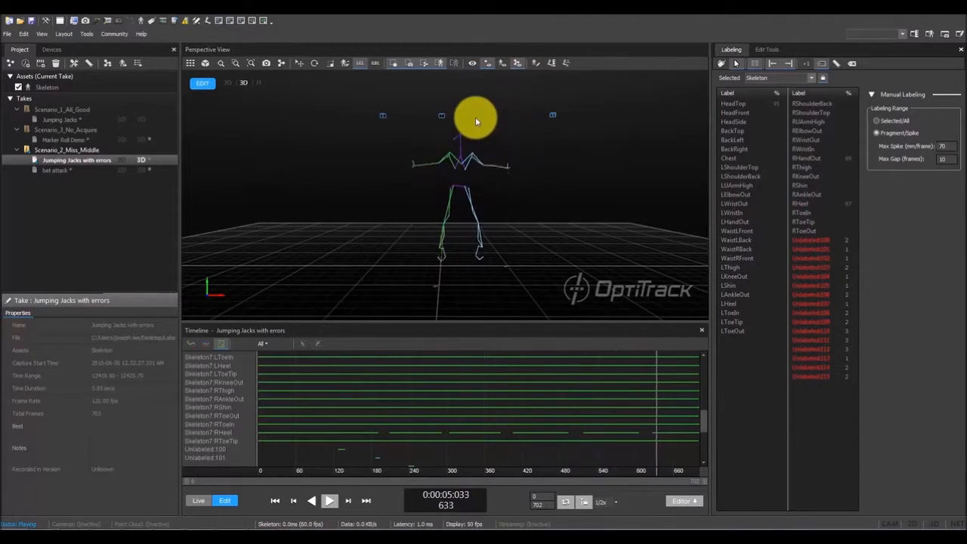
scroll(475, 182, up, 2)
mouse_move(475, 217)
right_down()
mouse_move(476, 244)
mouse_move(479, 210)
right_up()
middle_drag(478, 210, 459, 203)
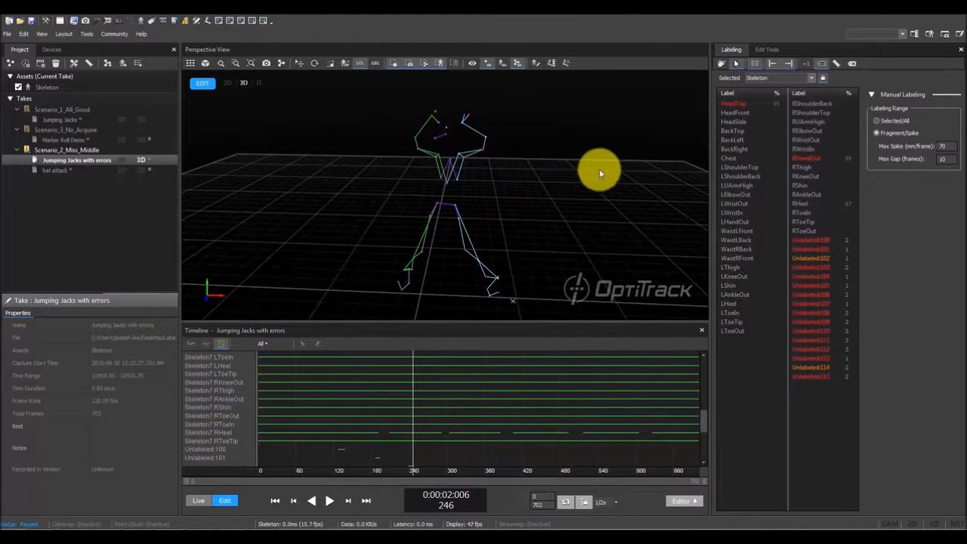
Step: Assign the RHeel label to the unlabeled marker on the head at frame 246 using QuickLabel mode
click(721, 65)
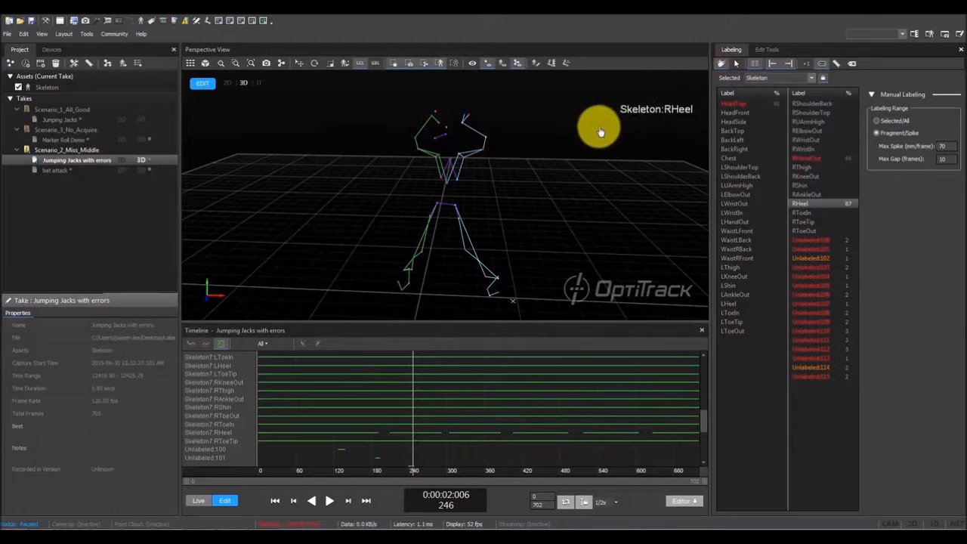
key(d)
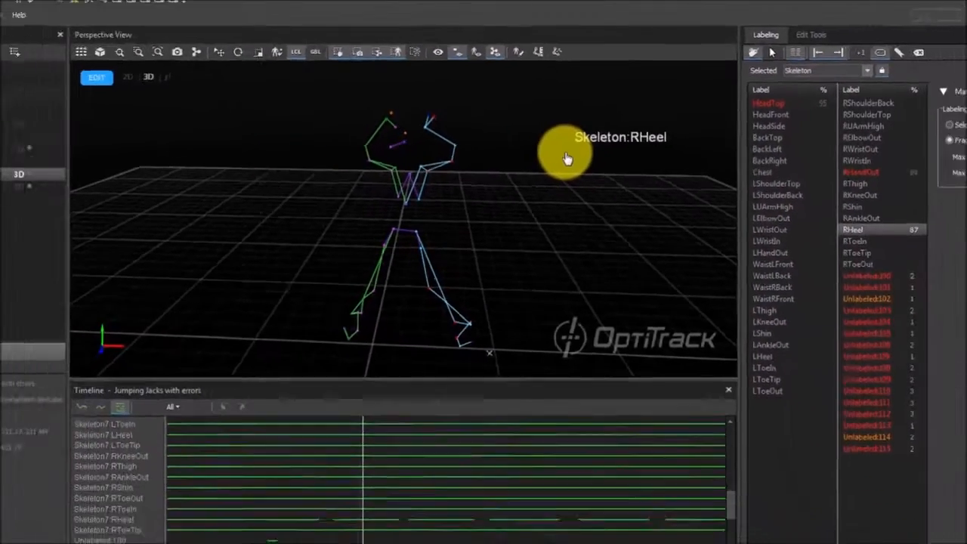
scroll(443, 124, up, 3)
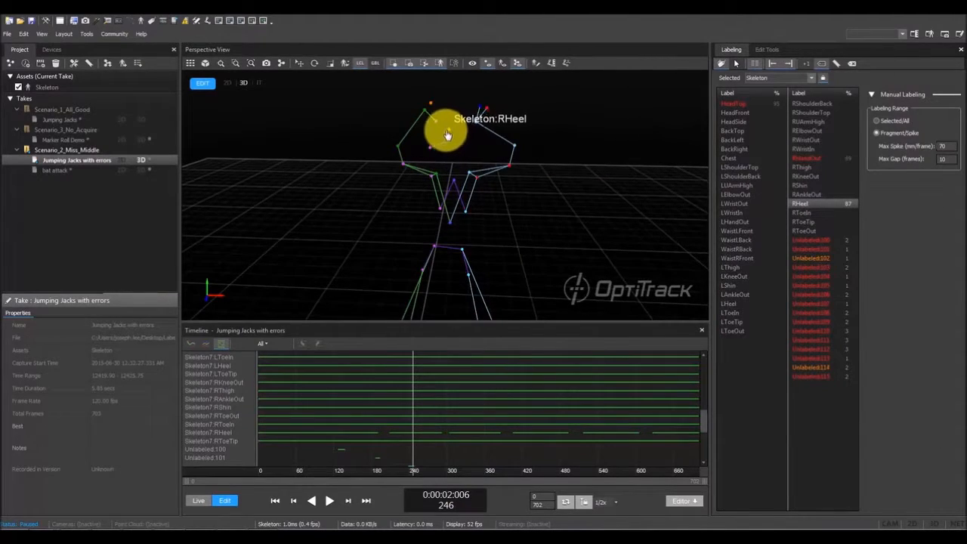
click(449, 134)
scroll(450, 134, up, 4)
scroll(450, 133, down, 4)
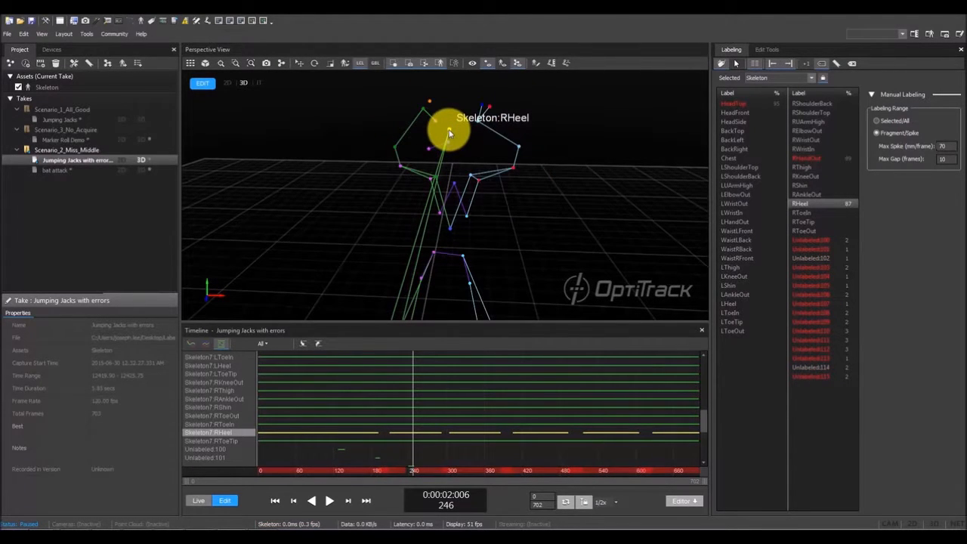
Step: Show the marker labels to examine the marker names around the head and arms, and hide the labels again
click(473, 63)
click(499, 90)
scroll(448, 128, up, 6)
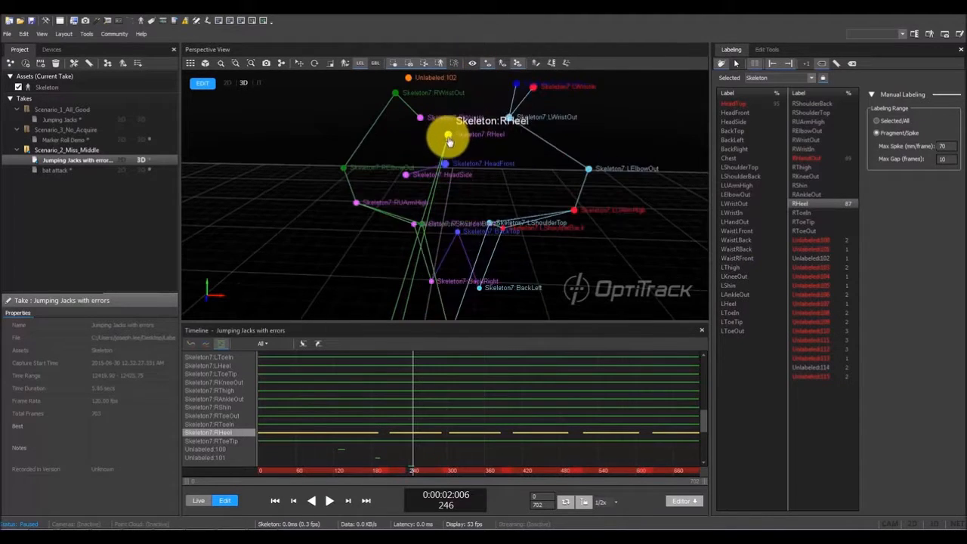
click(471, 62)
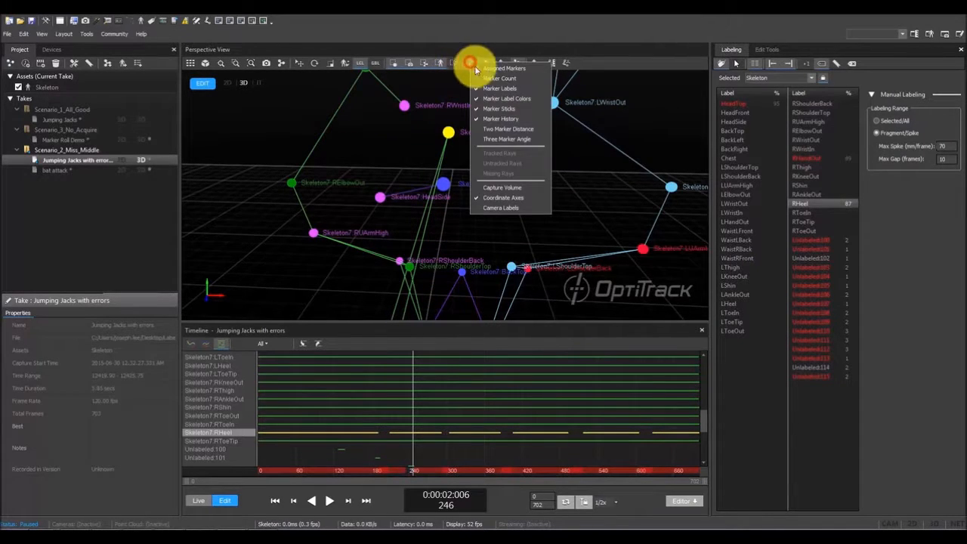
click(488, 90)
scroll(512, 156, down, 8)
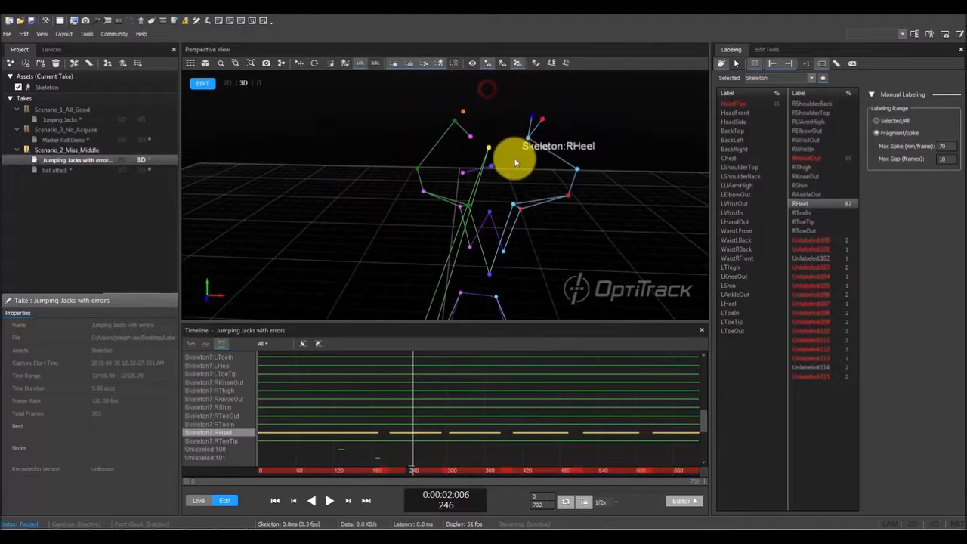
mouse_move(624, 195)
alt+mouse_down()
mouse_move(508, 186)
mouse_move(619, 182)
mouse_move(543, 184)
mouse_move(578, 173)
mouse_move(626, 179)
alt+mouse_up()
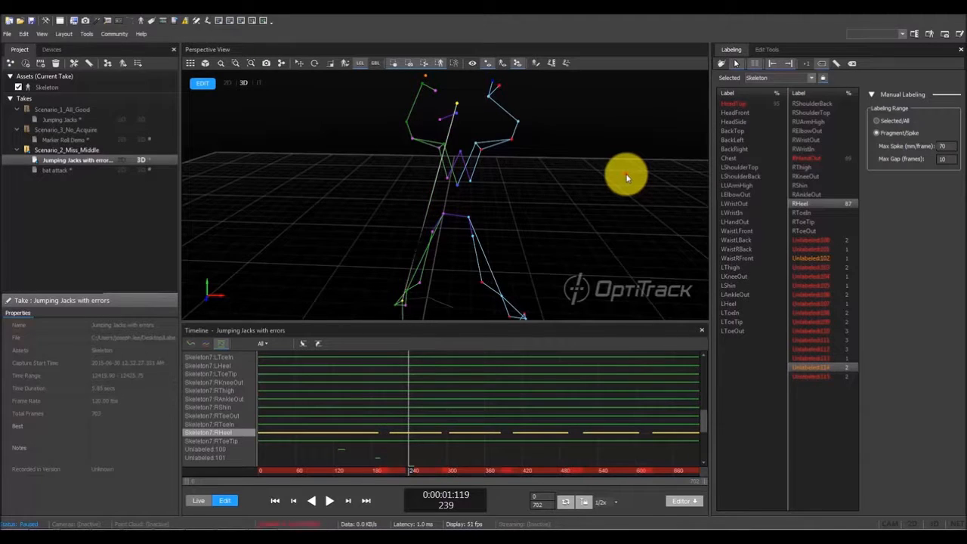
click(627, 179)
scroll(564, 188, down, 2)
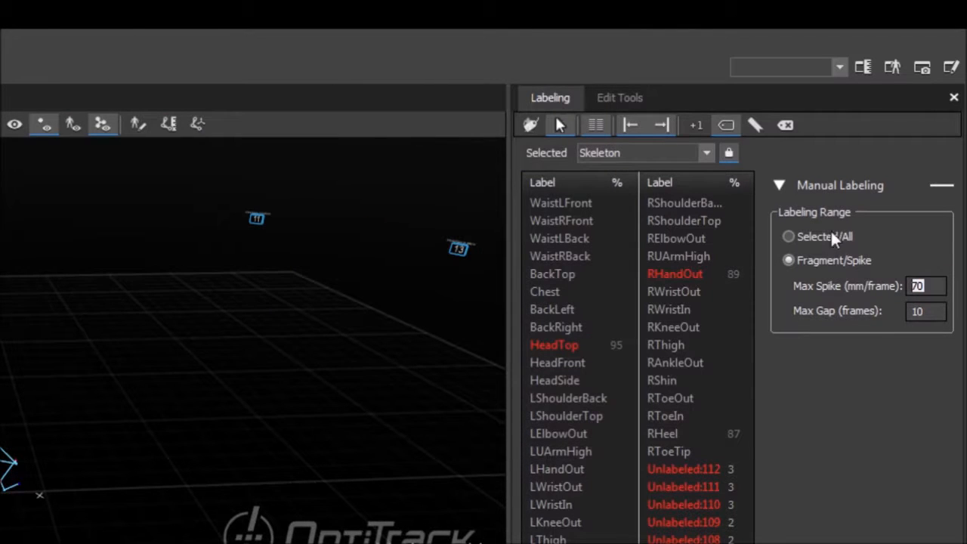
Step: Try the Selected/All range and the one-directional labeling options, restoring Fragment/Spike with both the backward and forward directions enabled
click(829, 241)
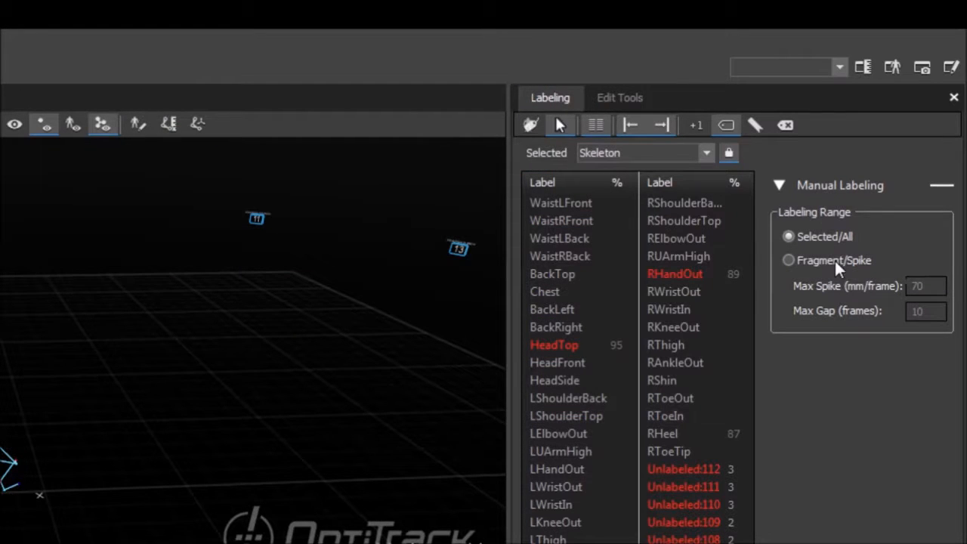
click(836, 263)
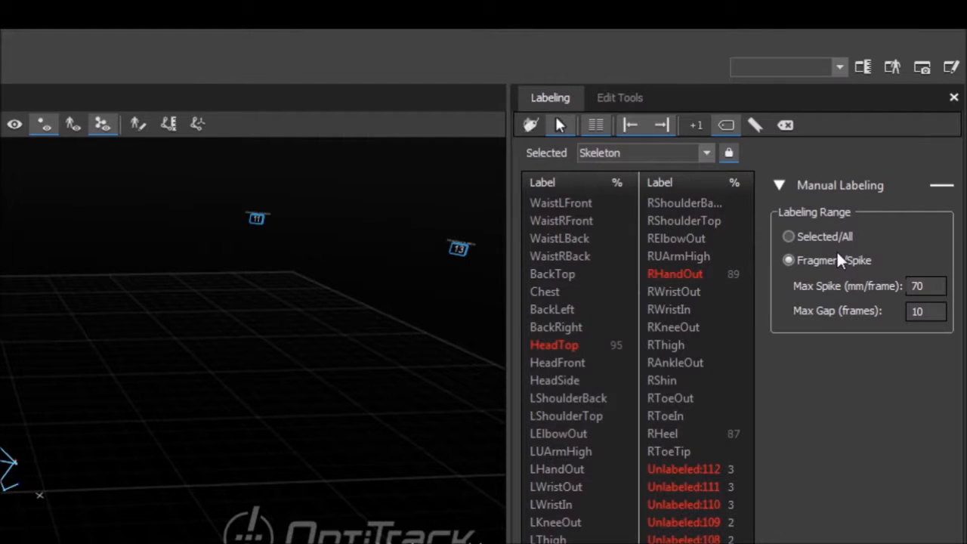
click(631, 126)
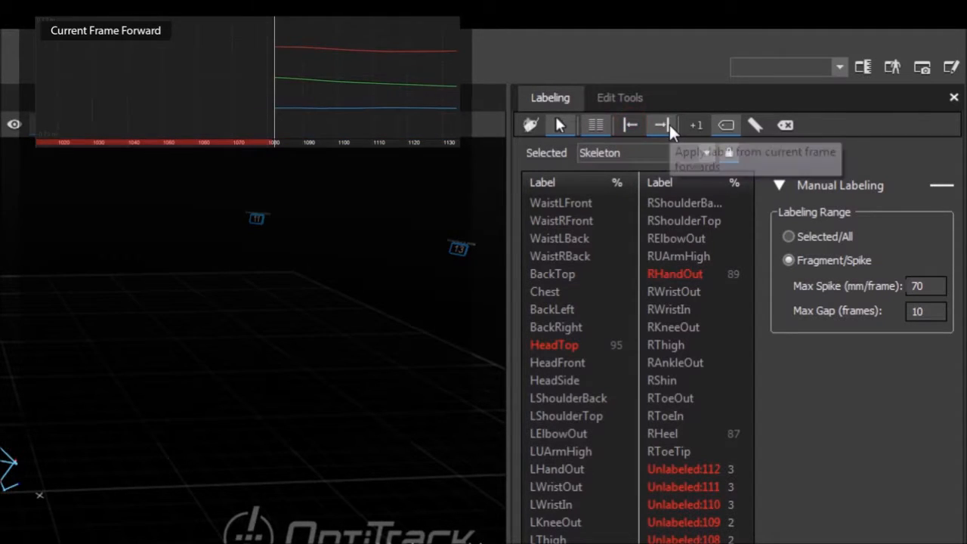
click(659, 127)
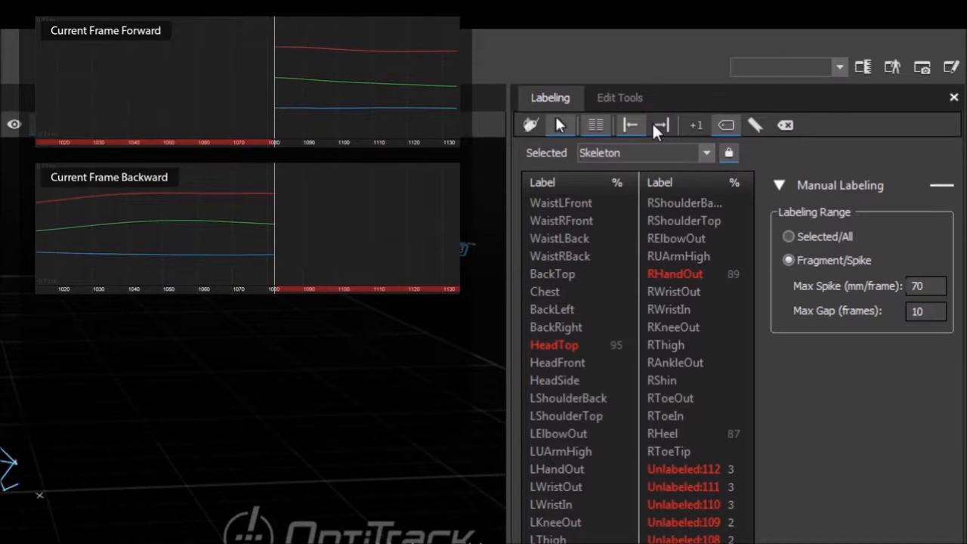
click(658, 127)
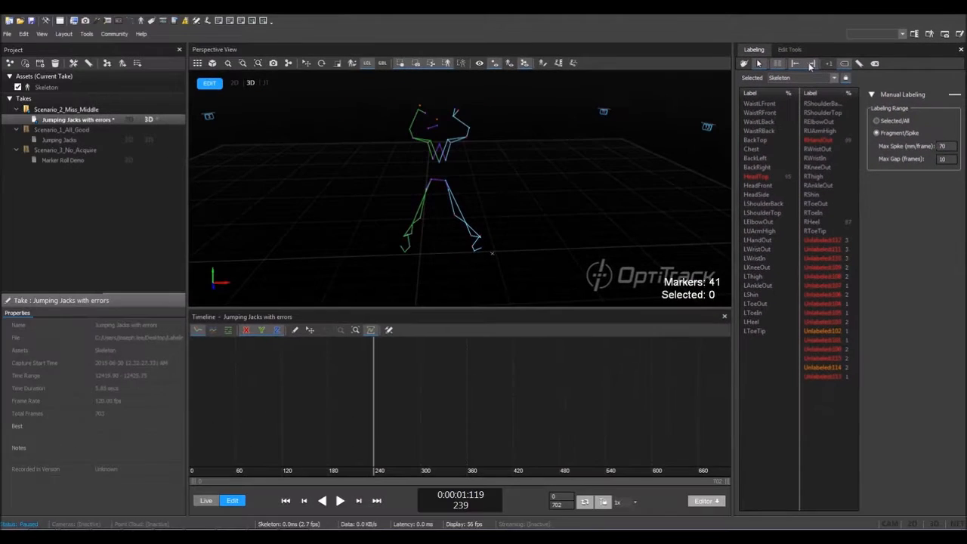
Step: Label the unlabeled marker on top of the head as HeadTop at frame 141 using QuickLabel mode
click(556, 188)
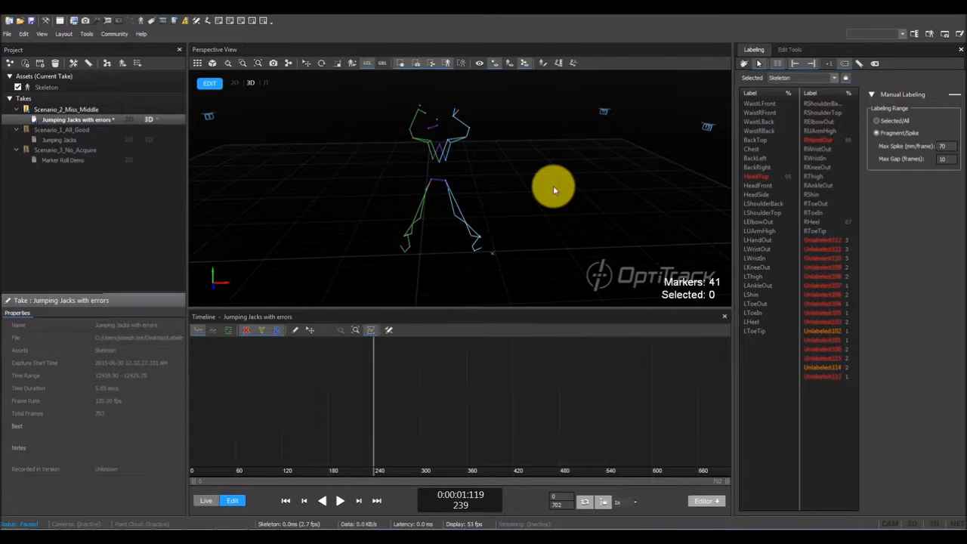
click(757, 176)
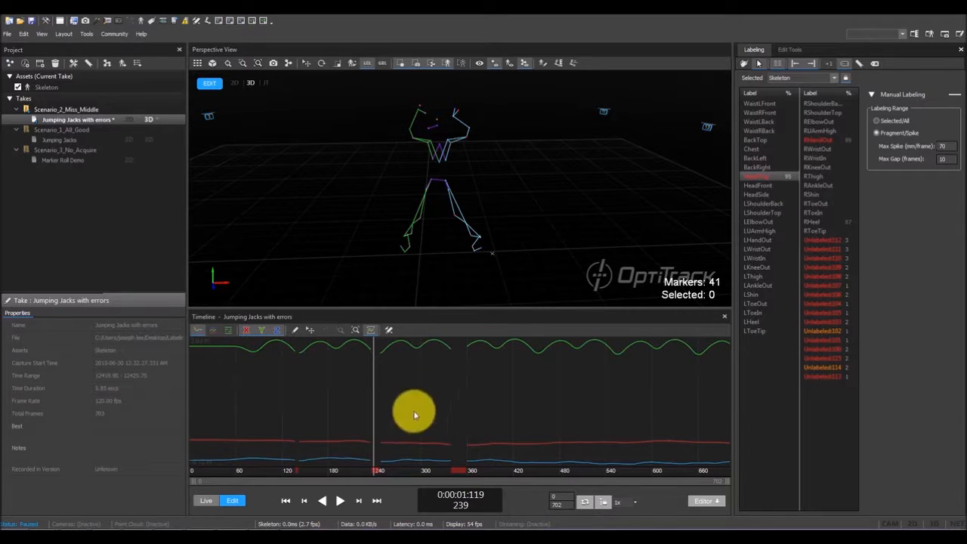
drag(376, 474, 291, 476)
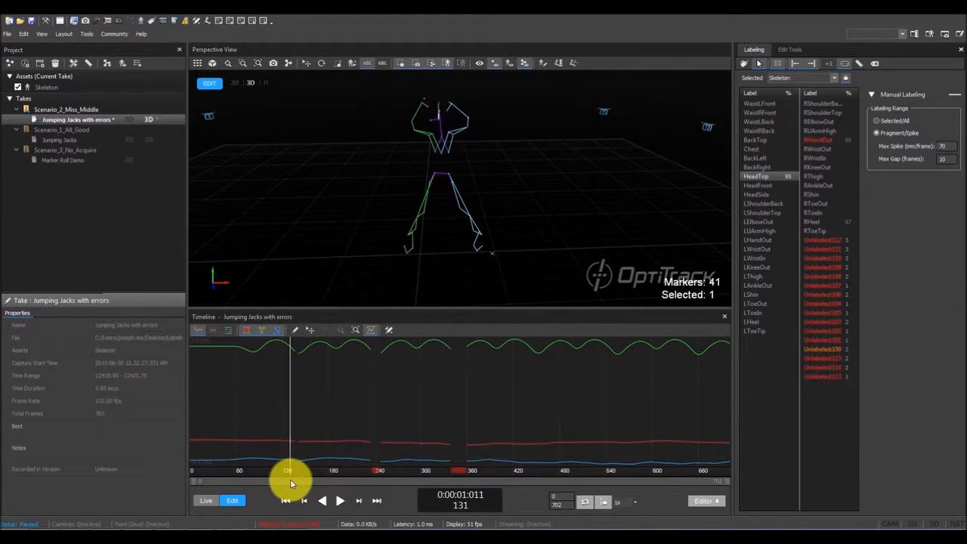
right_drag(361, 166, 412, 136)
key(Right)
key(Right)
key(Right)
key(Right)
key(Right)
key(Right)
key(Right)
key(Right)
key(Right)
key(Right)
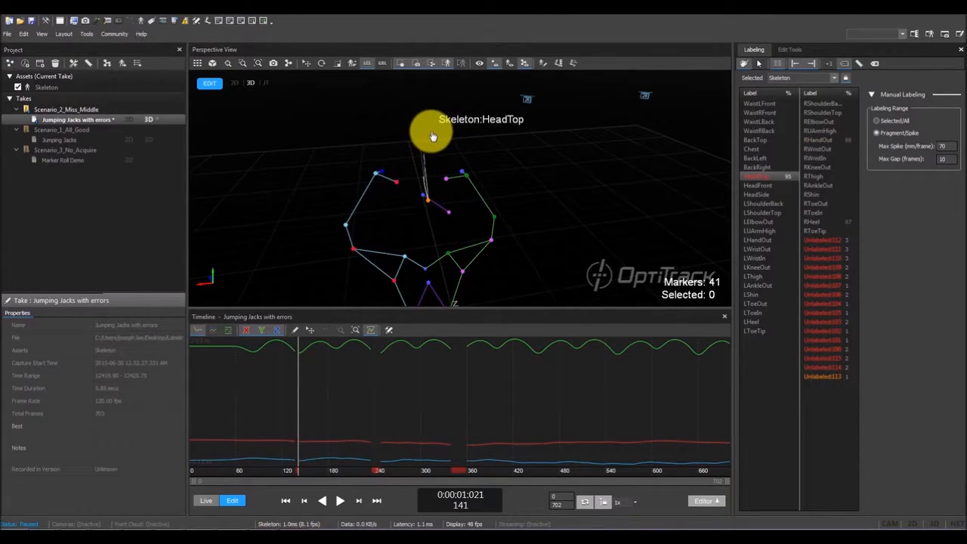
scroll(423, 192, up, 5)
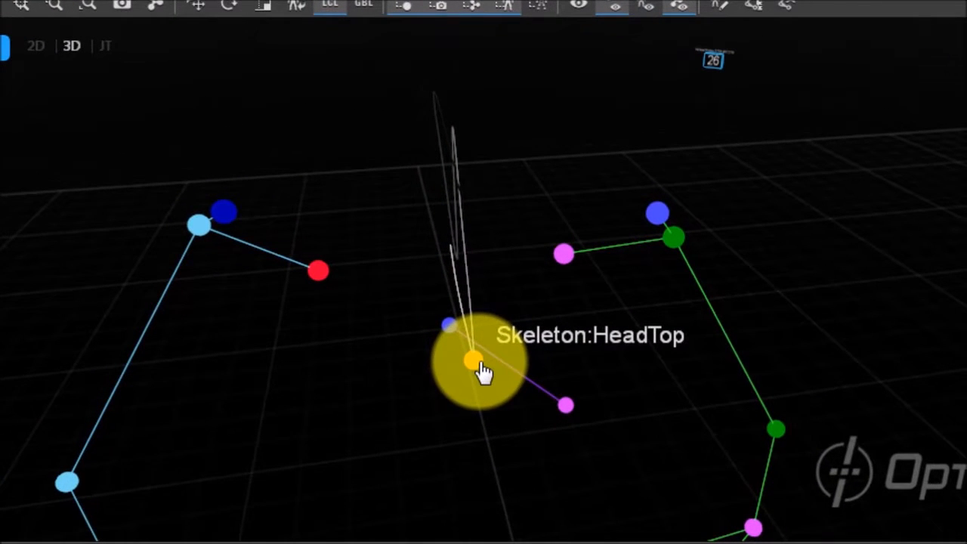
click(476, 363)
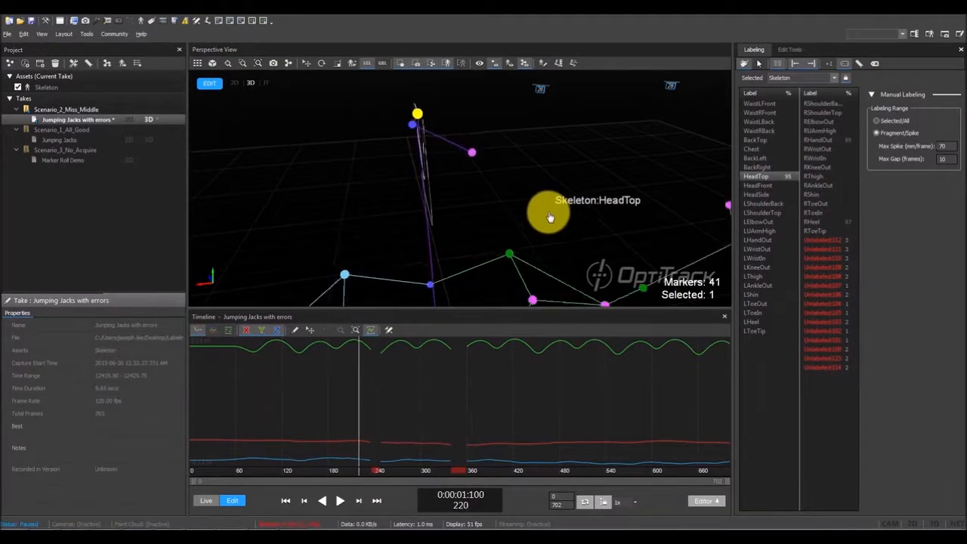
Step: Advance to the next HeadTop gap at frame 242 and apply the HeadTop label to the unlabeled head marker
key(Right)
key(Right)
key(Right)
key(Right)
key(Right)
key(Right)
key(Right)
key(Right)
key(Right)
key(Right)
key(Right)
key(Right)
key(Right)
key(Right)
key(Right)
key(Right)
key(Right)
key(Right)
key(Right)
key(Right)
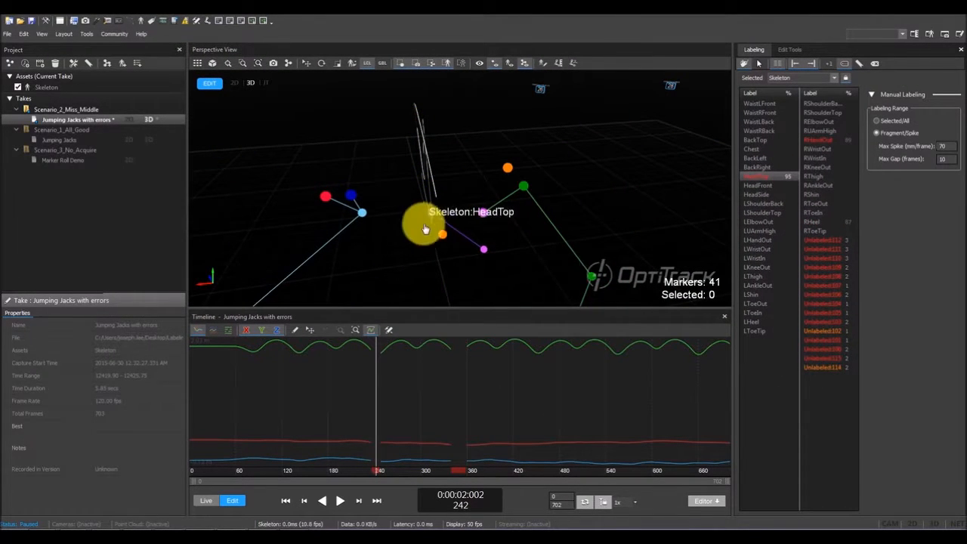
click(442, 234)
Step: Label the unlabeled head marker in the third HeadTop gap and examine the frames where the marker is missing
alt+drag(356, 238, 598, 248)
click(465, 237)
alt+drag(395, 248, 420, 249)
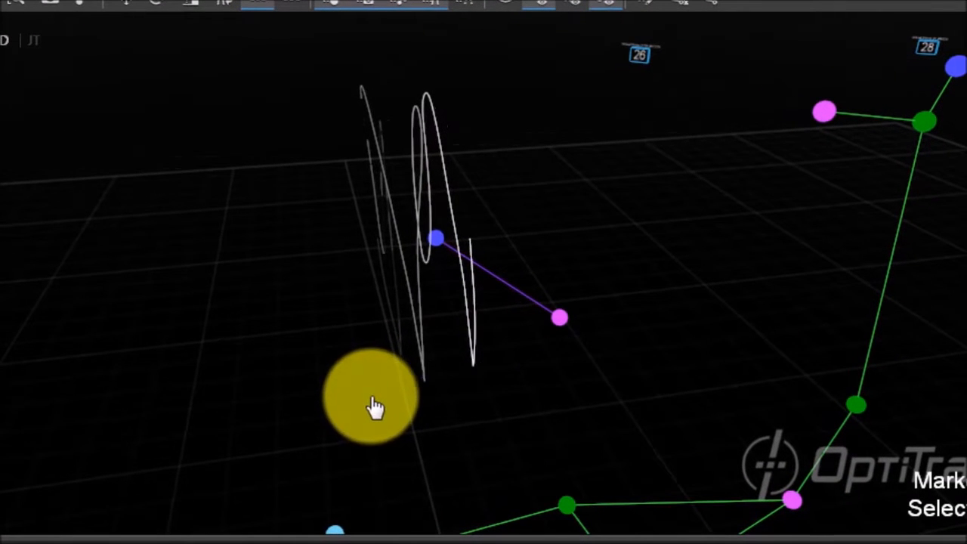
mouse_move(453, 214)
mouse_down()
mouse_move(489, 303)
mouse_move(511, 302)
mouse_up()
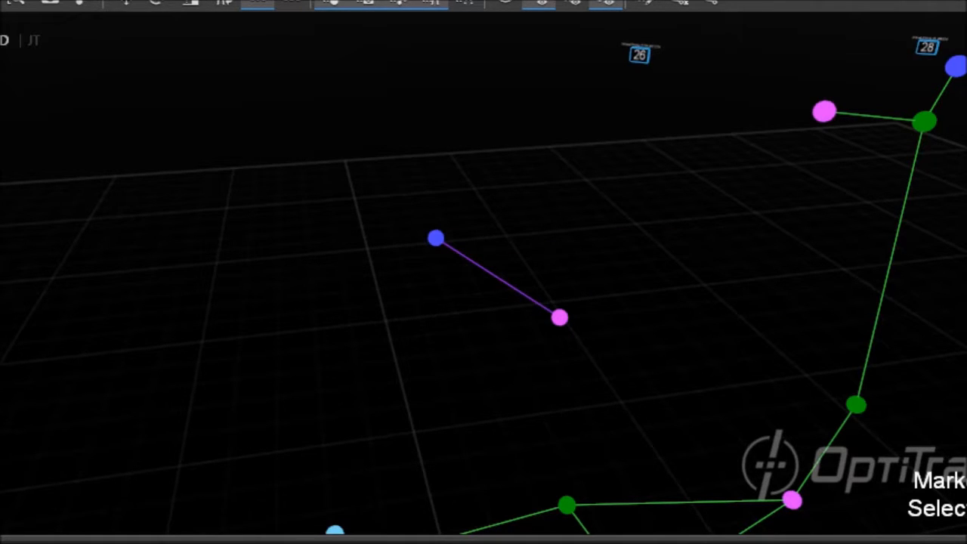
drag(457, 213, 513, 301)
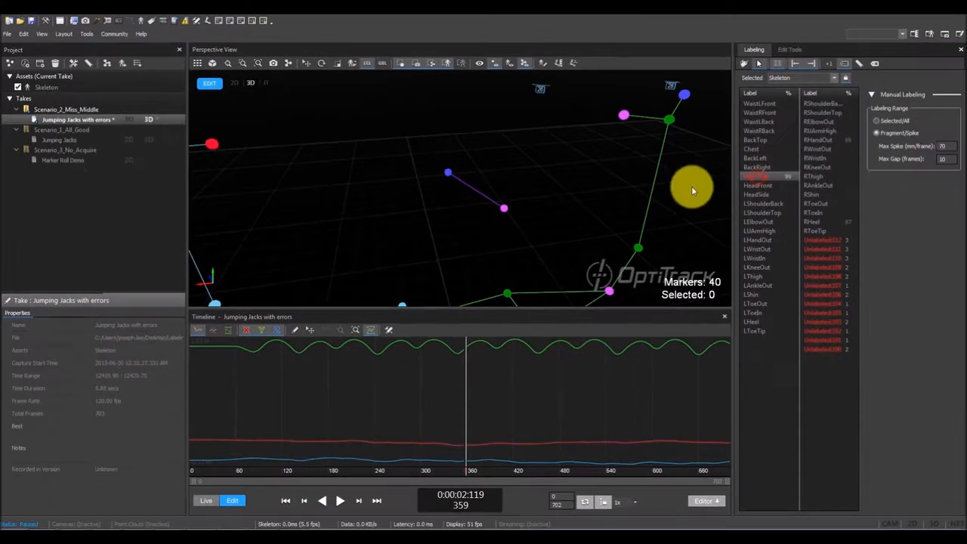
Step: Select RHandOut and apply its label to the unlabeled right-hand marker in the first gap, around frame 129
scroll(523, 207, down, 3)
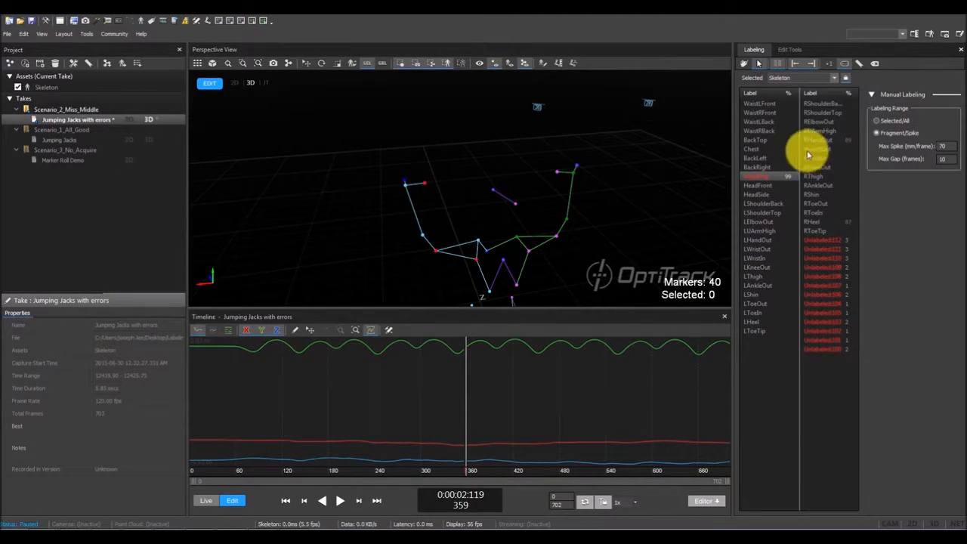
click(835, 141)
middle_drag(592, 240, 529, 216)
right_drag(613, 201, 599, 204)
drag(350, 458, 284, 474)
scroll(501, 131, up, 5)
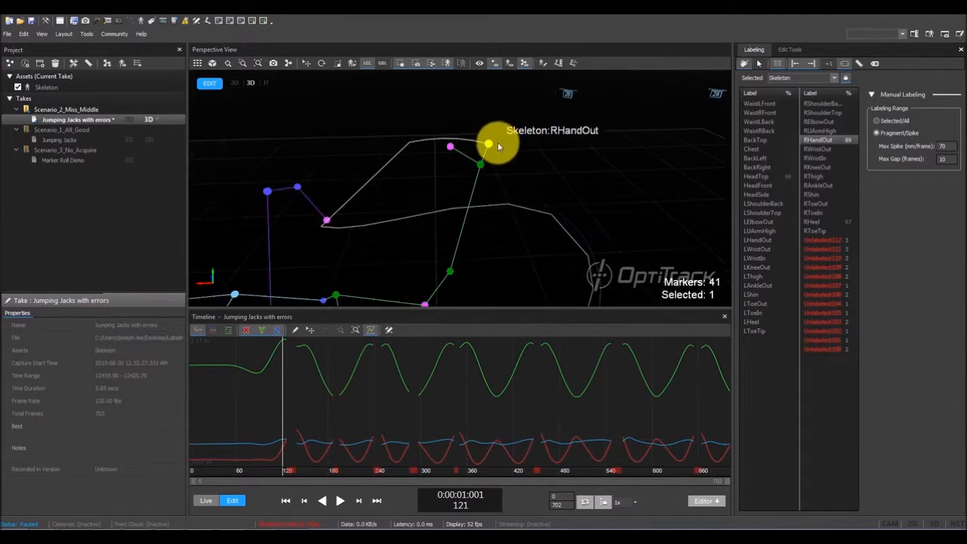
key(Right)
key(Right)
key(Right)
key(Right)
key(Right)
key(Right)
key(Right)
key(Right)
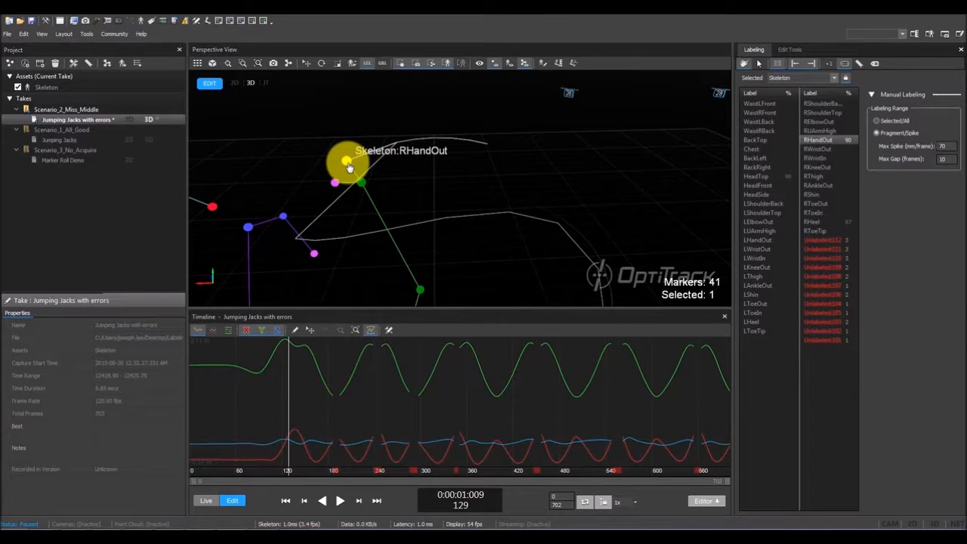
Step: Label the unlabeled right-hand marker as RHandOut in the gaps at frames 190 and 243
middle_drag(491, 249, 453, 227)
scroll(458, 250, down, 5)
middle_drag(470, 280, 481, 180)
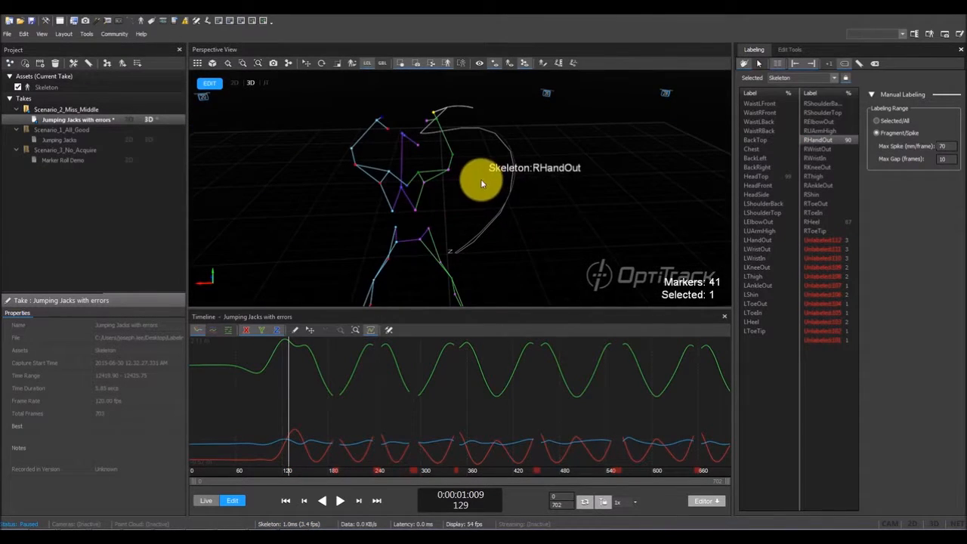
key(a)
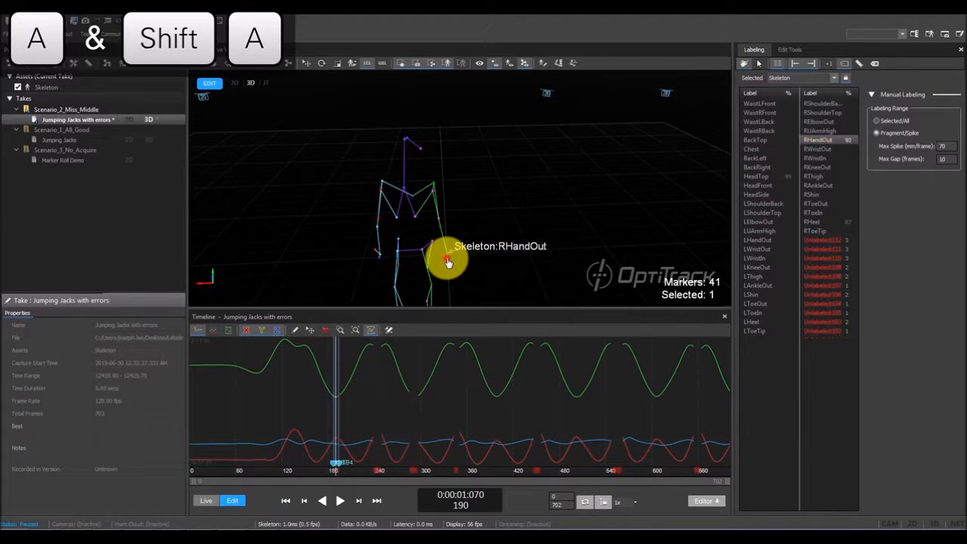
click(447, 260)
key(a)
click(420, 140)
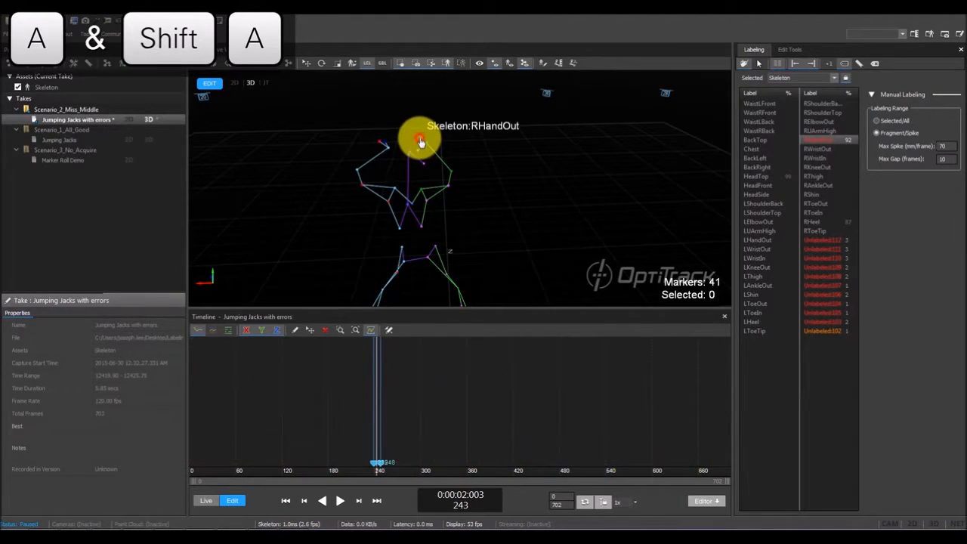
Step: Advance through the next two RHandOut gaps and apply the RHandOut label to the unlabeled right-hand marker in each
key(a)
click(451, 255)
scroll(447, 219, up, 5)
key(a)
mouse_move(447, 214)
middle_down()
mouse_move(464, 244)
mouse_move(467, 291)
middle_up()
click(405, 135)
Step: Fill the last RHandOut gaps by labeling the right-hand marker at frames 451, 554 and 659
middle_drag(532, 269, 513, 223)
scroll(511, 227, down, 4)
key(a)
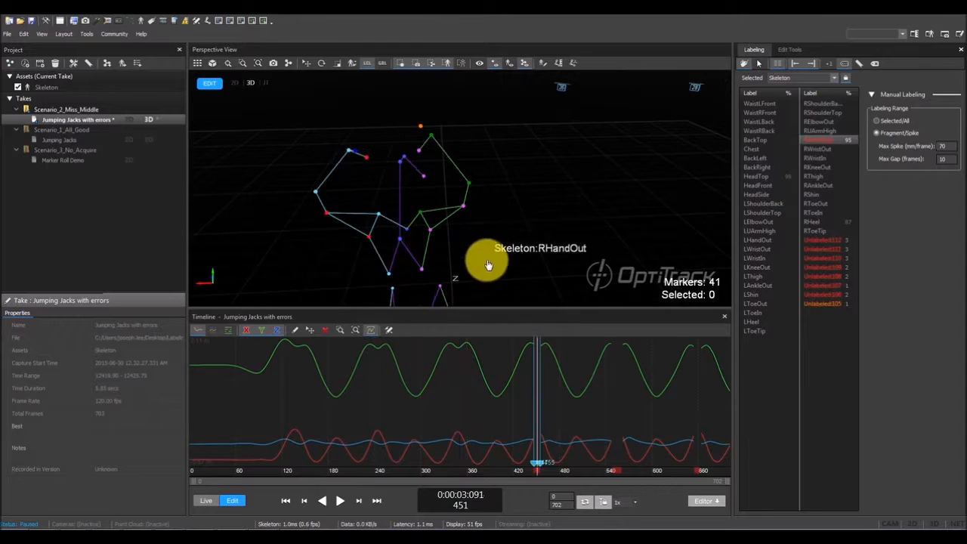
key(a)
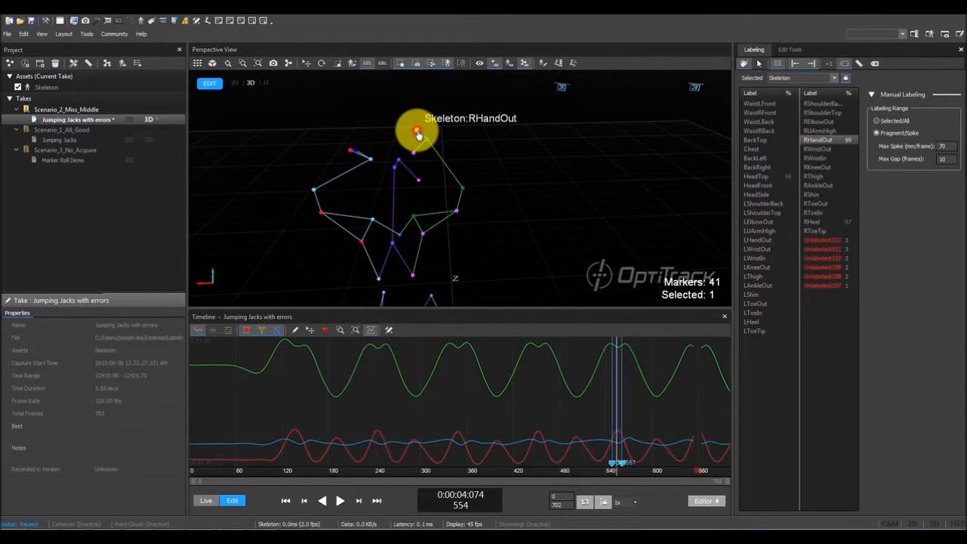
key(a)
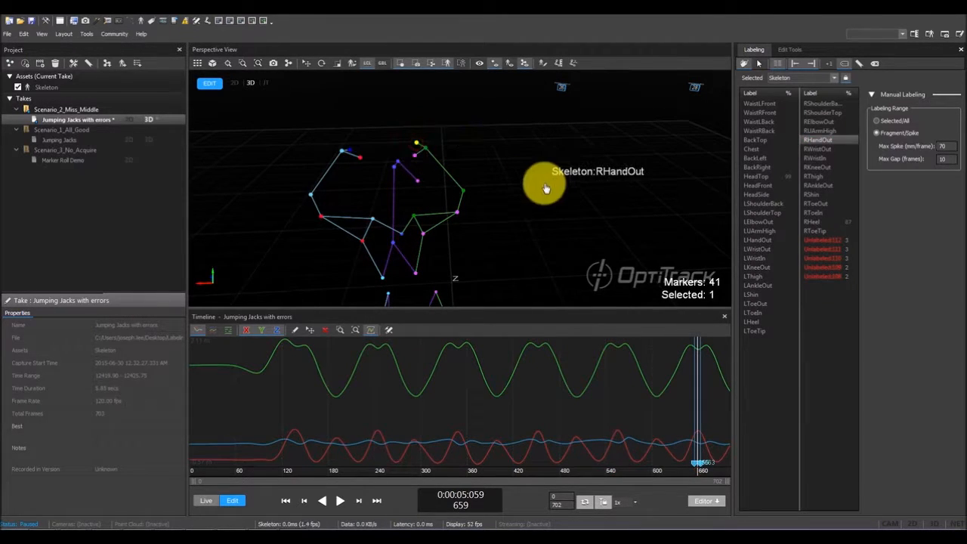
Step: Select the RHeel label and go to frame 180, just before its first gap, with the feet in close view
click(527, 276)
right_drag(527, 276, 507, 268)
middle_drag(507, 268, 539, 170)
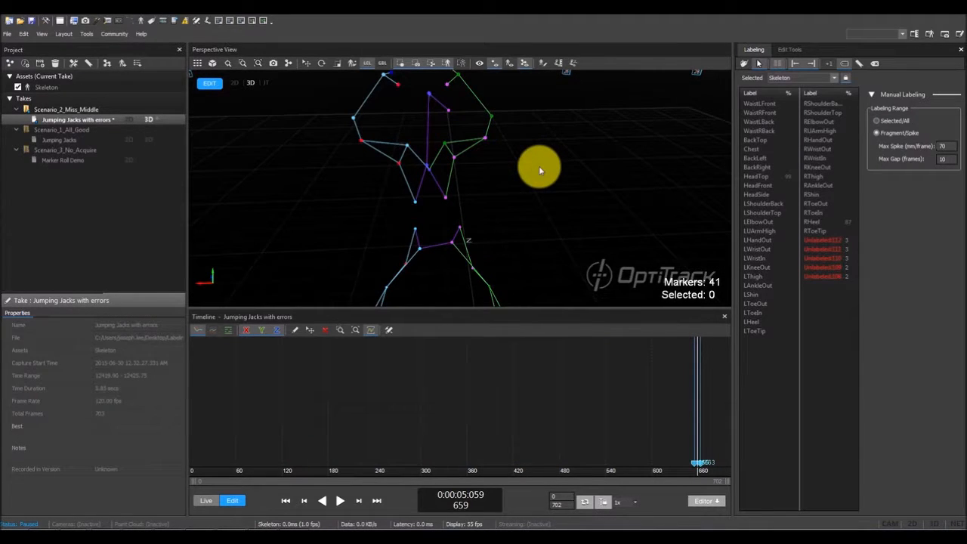
click(813, 222)
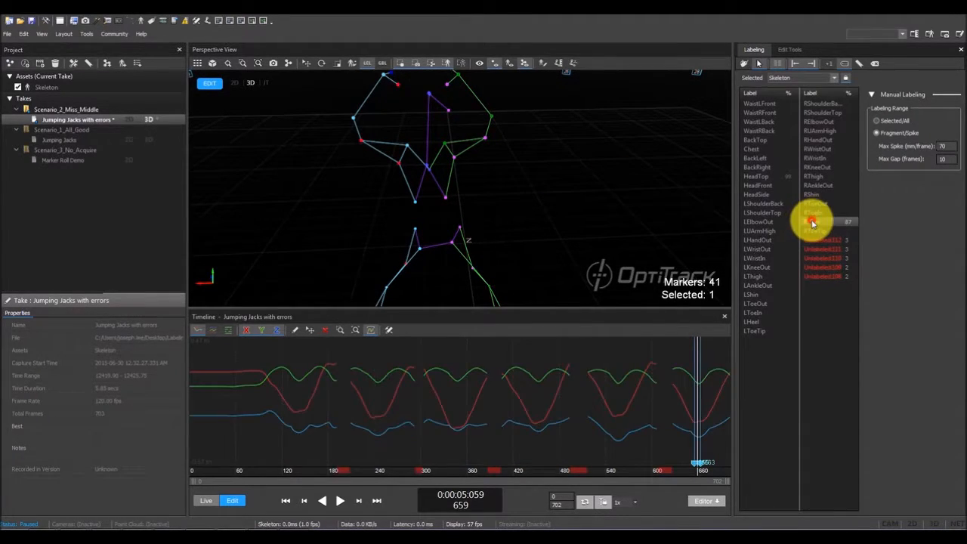
click(813, 223)
scroll(487, 204, down, 6)
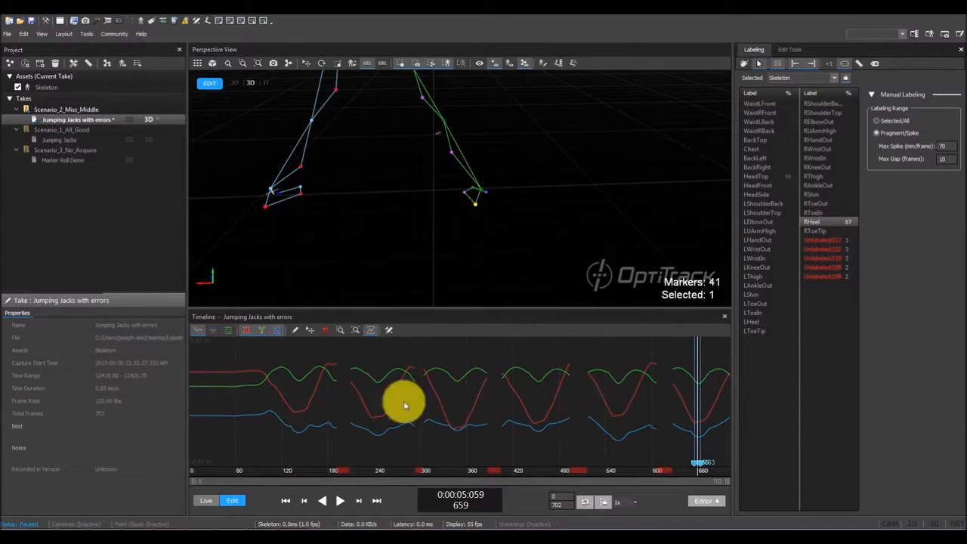
click(334, 473)
scroll(379, 185, up, 5)
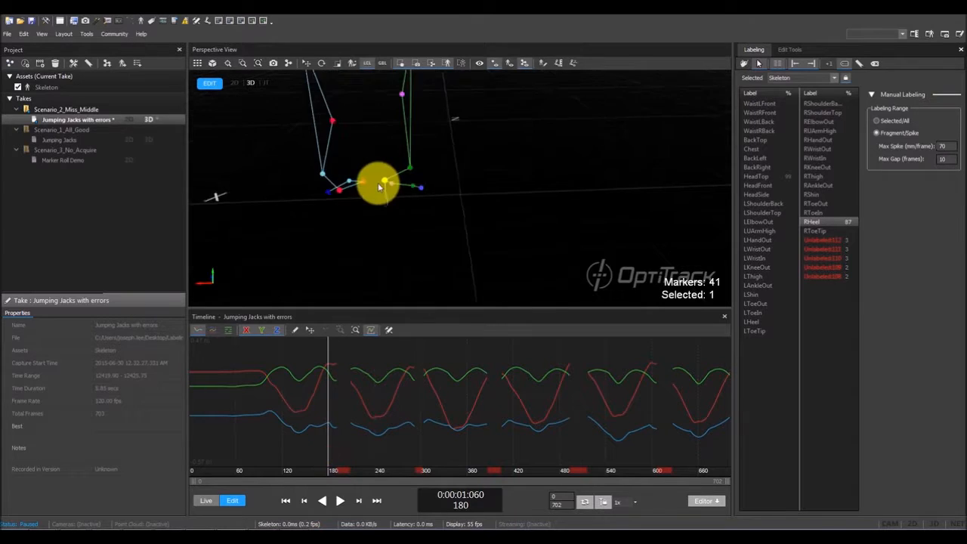
Step: Step forward into the first RHeel gap, around frame 196, and label the unlabeled right-heel marker as RHeel
key(Right)
key(Right)
key(Right)
key(Right)
key(Right)
key(Right)
key(Right)
key(Right)
key(Right)
key(Right)
key(Right)
key(Right)
key(Right)
key(Right)
key(Right)
key(Right)
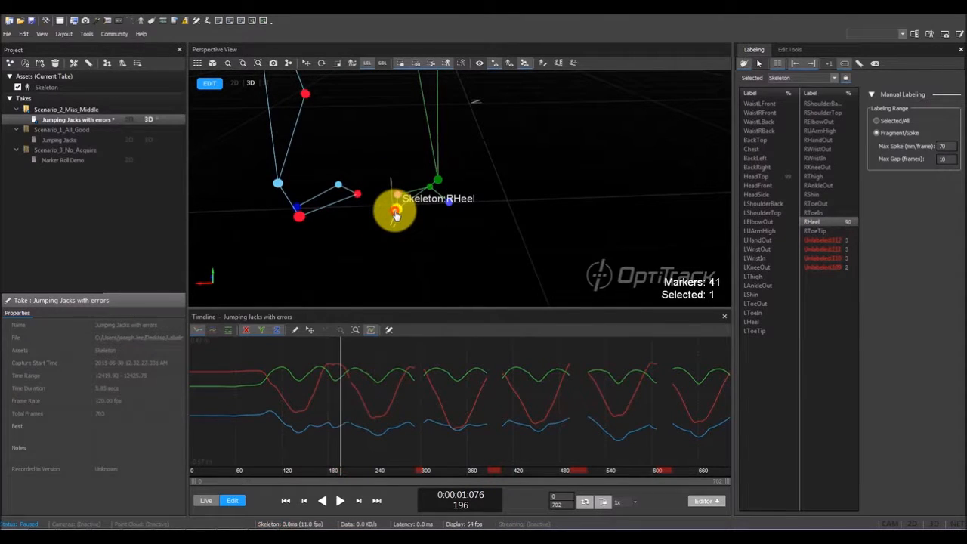
key(Right)
key(Right)
key(Right)
key(Right)
key(Right)
key(Right)
key(Right)
key(Right)
key(Right)
key(Right)
key(Right)
key(Right)
click(397, 219)
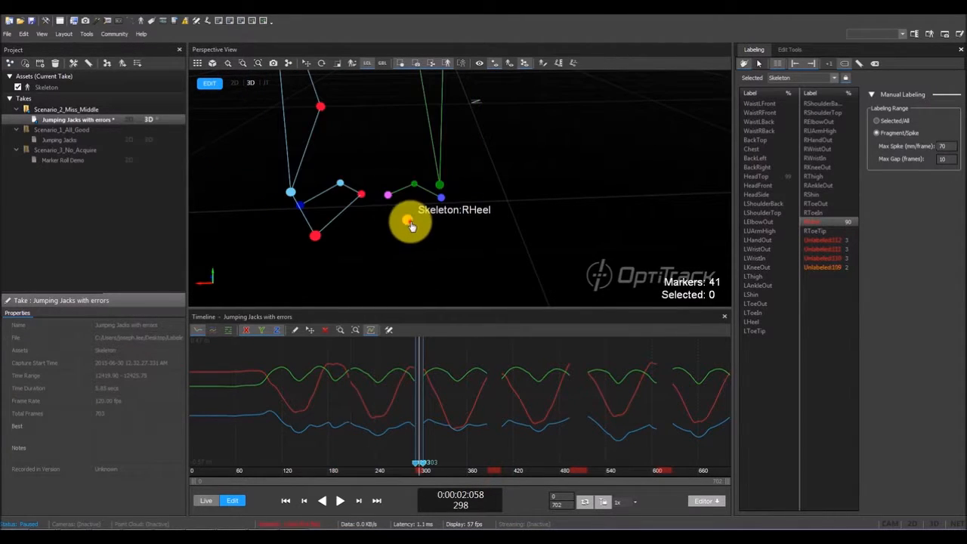
Step: Apply the RHeel label to the unlabeled right-heel marker in the remaining gaps, from frame 298 through frame 616
key(z)
click(438, 226)
key(z)
click(397, 215)
key(z)
click(405, 204)
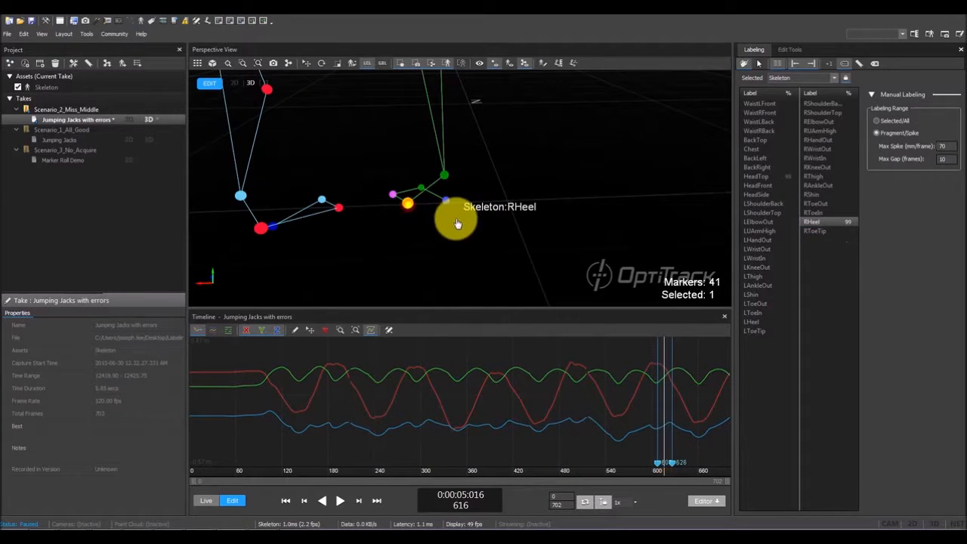
Step: Clear the selection and play the take with the whole body in view to check for swapped labels
click(547, 250)
scroll(548, 250, down, 4)
scroll(561, 279, down, 4)
middle_drag(525, 193, 459, 212)
right_drag(459, 212, 706, 175)
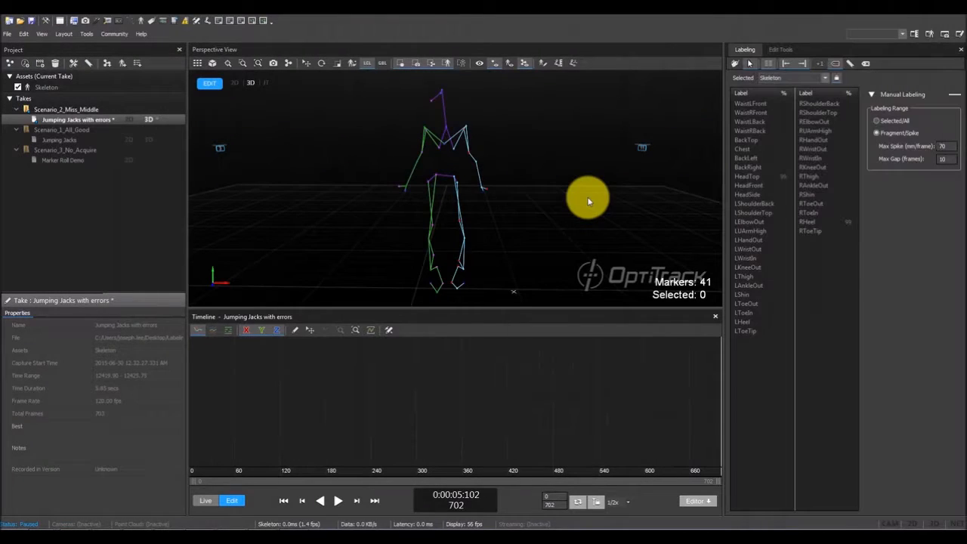
key(space)
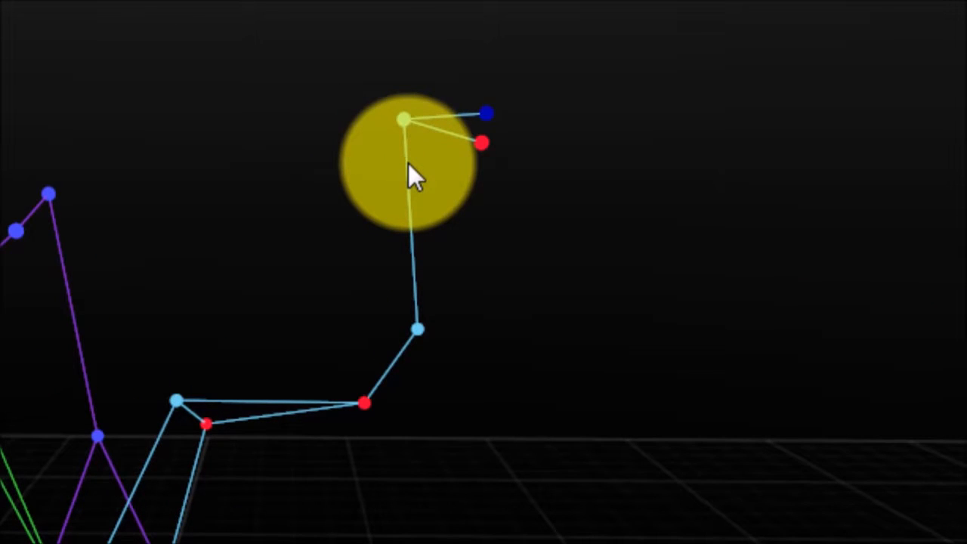
Step: Correct the swapped left wrist labels at frame 558 by reassigning LWristOut and LWristIn to each other's markers
click(386, 93)
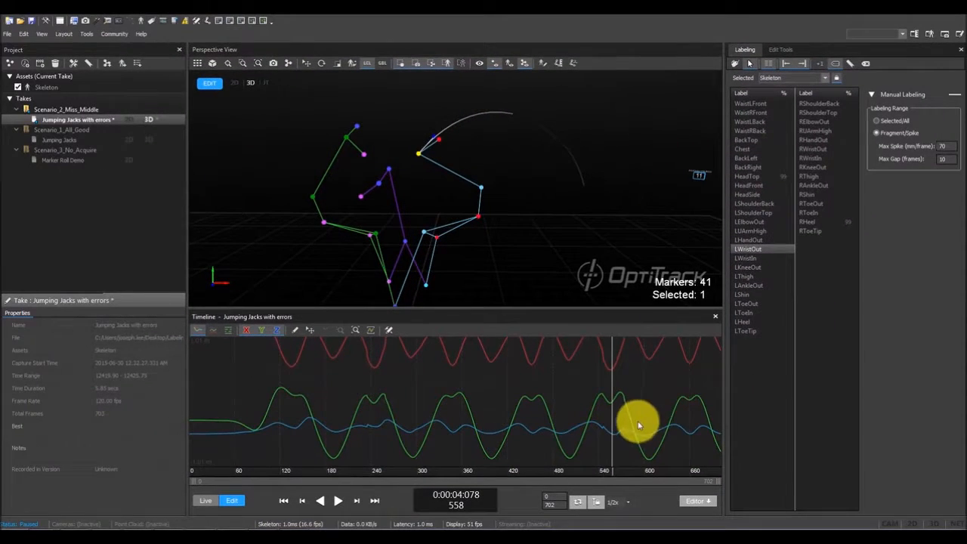
right_drag(633, 431, 619, 257)
right_drag(553, 439, 692, 428)
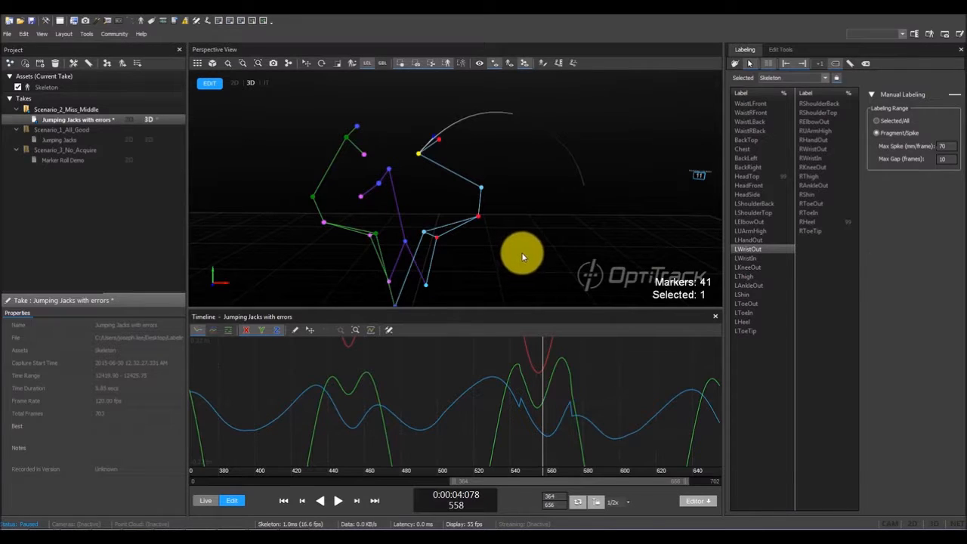
click(441, 143)
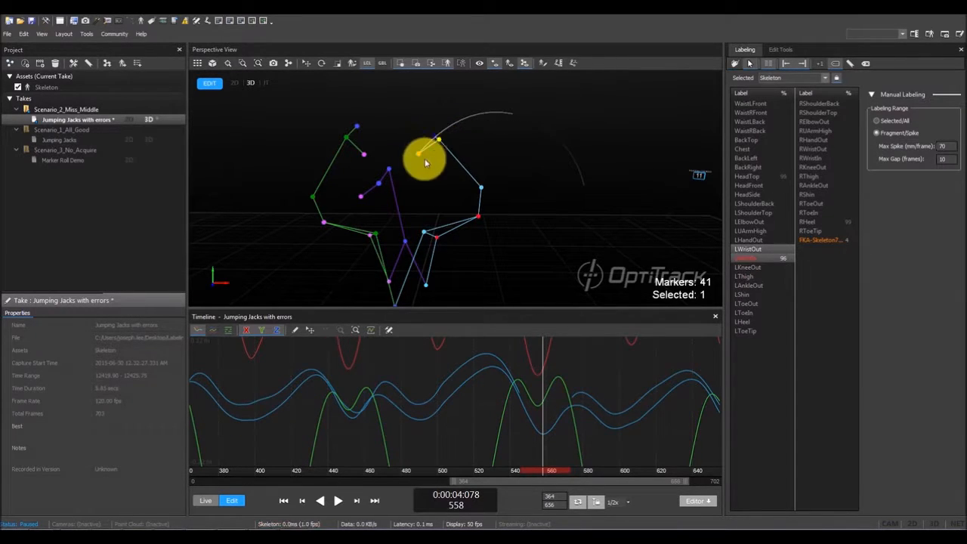
drag(407, 151, 424, 172)
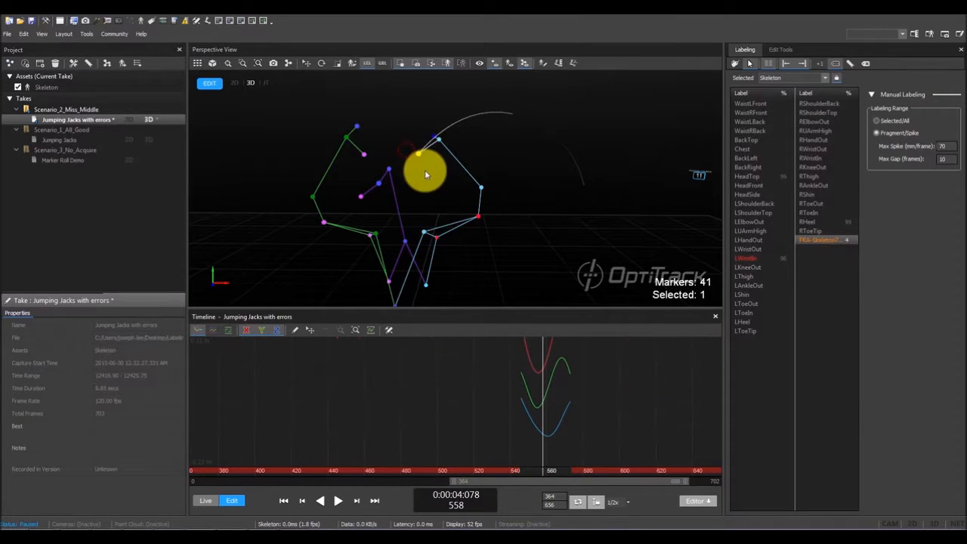
click(755, 259)
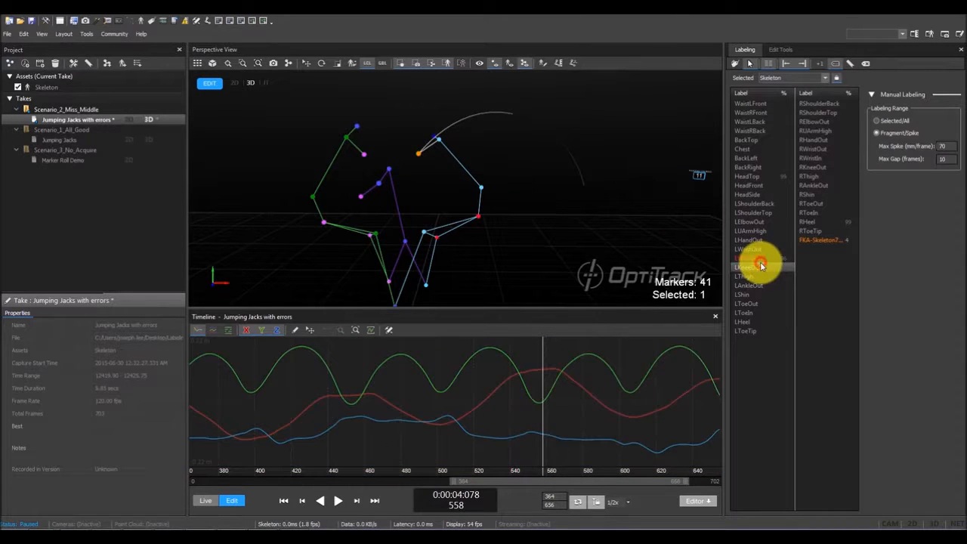
click(420, 155)
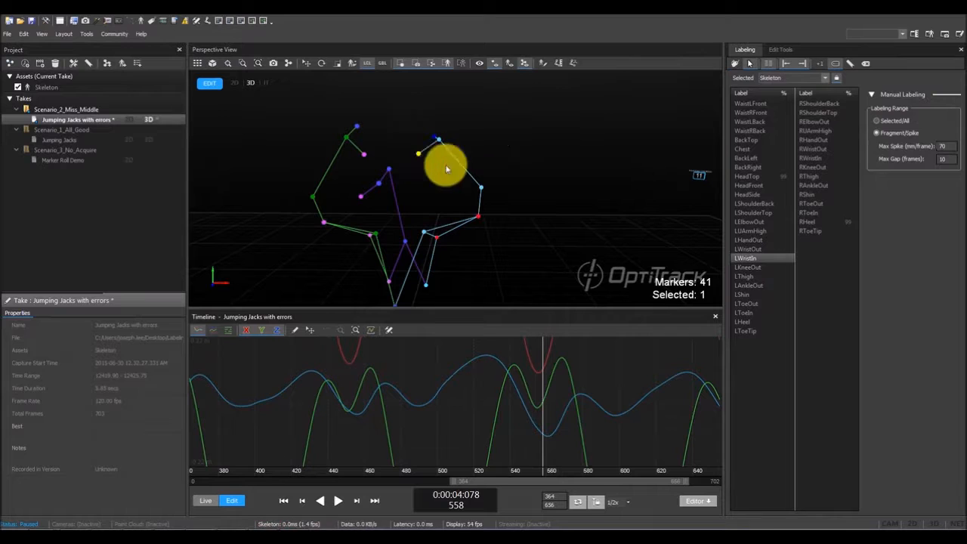
click(565, 202)
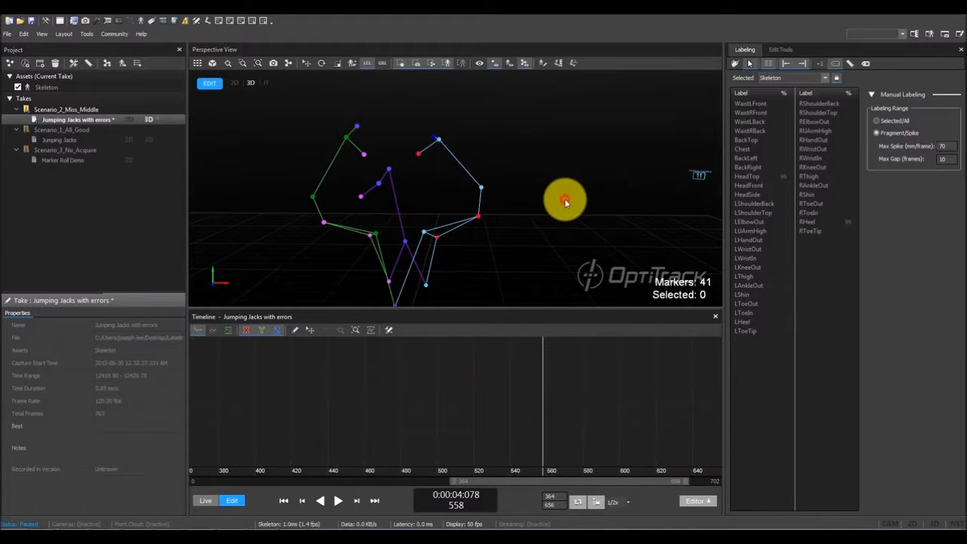
Step: Select LWristIn, play the take, and examine its trajectory curves for another label swap around frame 244
click(416, 158)
scroll(452, 396, down, 5)
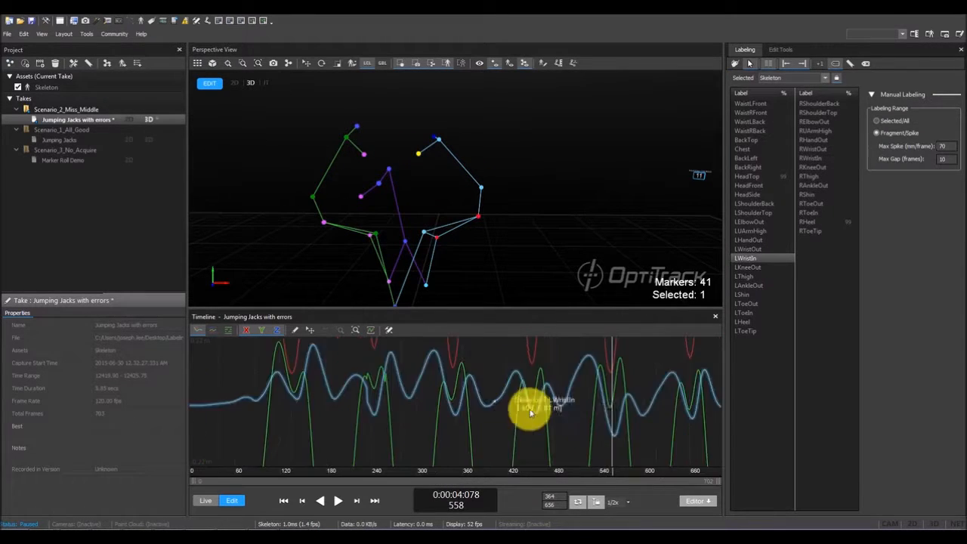
right_drag(514, 364, 542, 491)
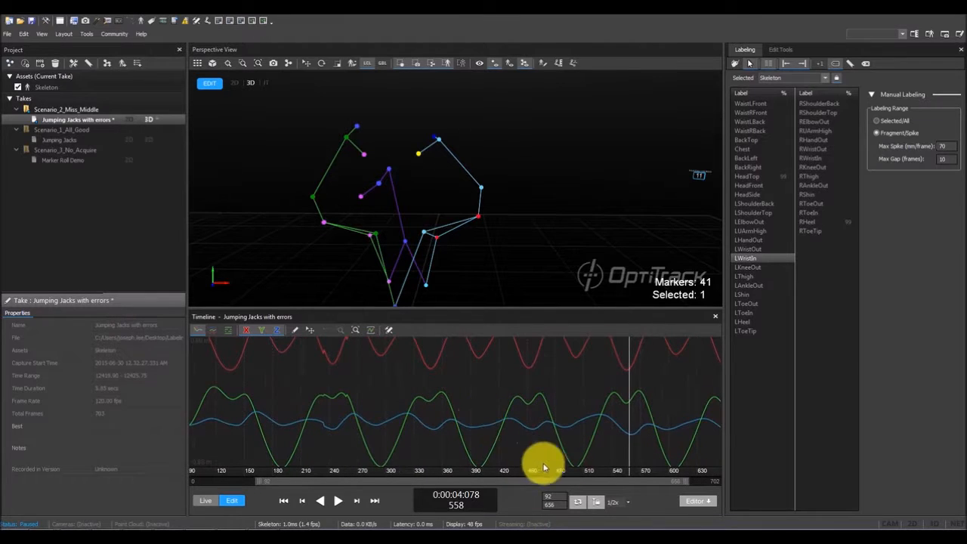
key(space)
scroll(494, 391, down, 3)
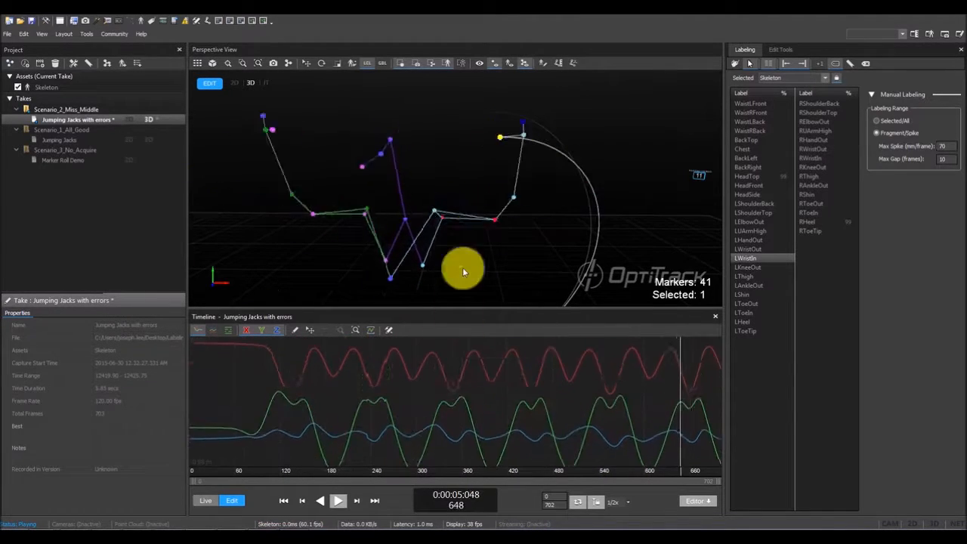
key(space)
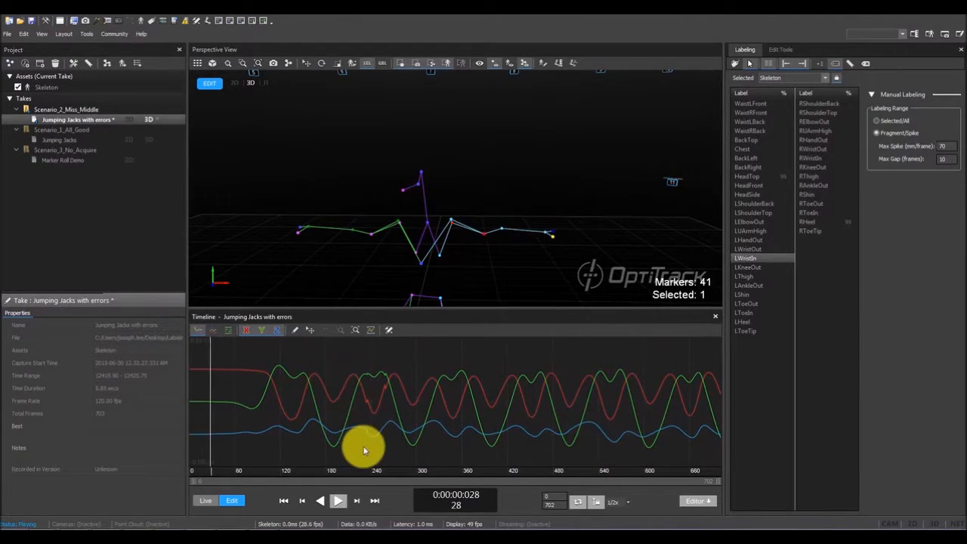
key(space)
mouse_move(361, 480)
mouse_down()
mouse_move(387, 477)
mouse_move(375, 475)
mouse_up()
right_drag(390, 440, 396, 309)
right_drag(386, 387, 374, 450)
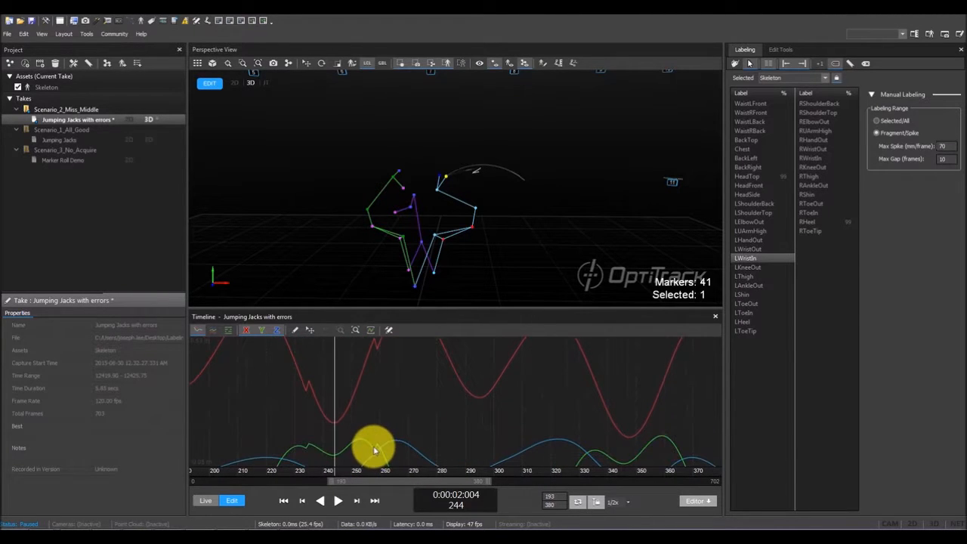
Step: Correct the swapped left wrist labels at frame 244 by assigning LWristIn and LWristOut to each other's markers
click(763, 259)
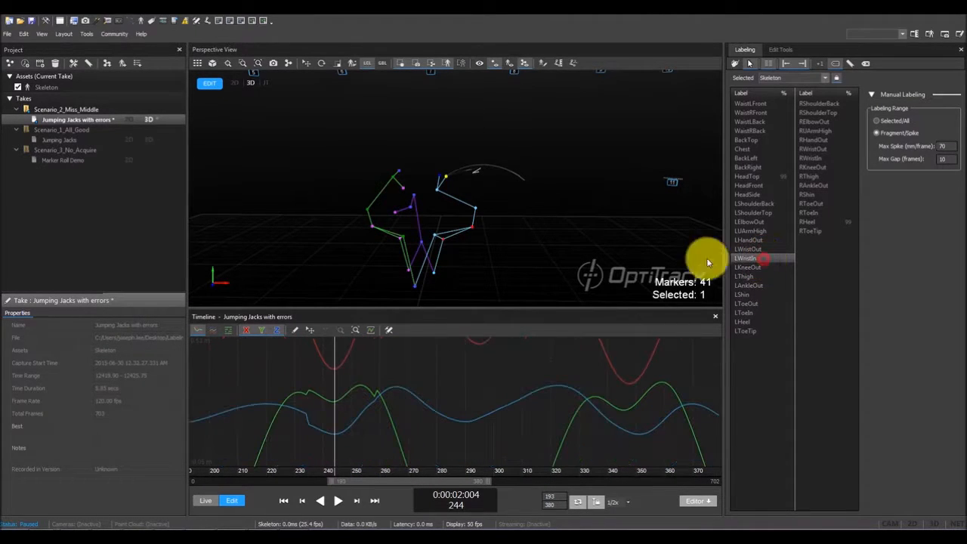
scroll(395, 181, up, 3)
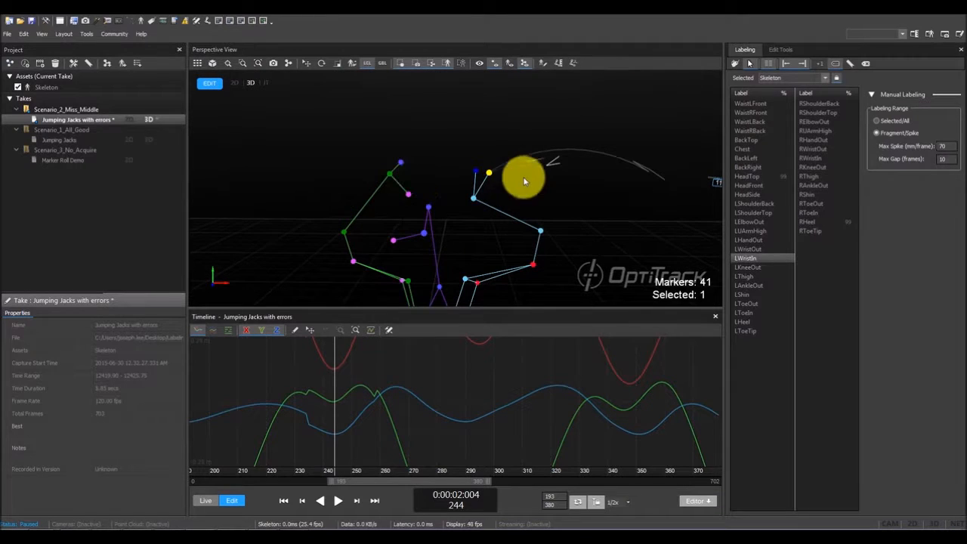
click(474, 202)
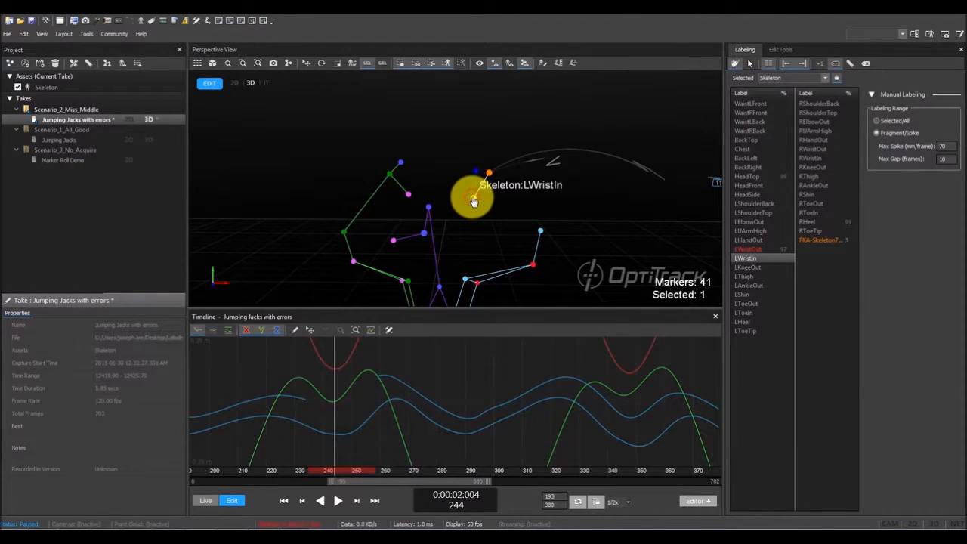
click(748, 249)
click(486, 177)
click(490, 176)
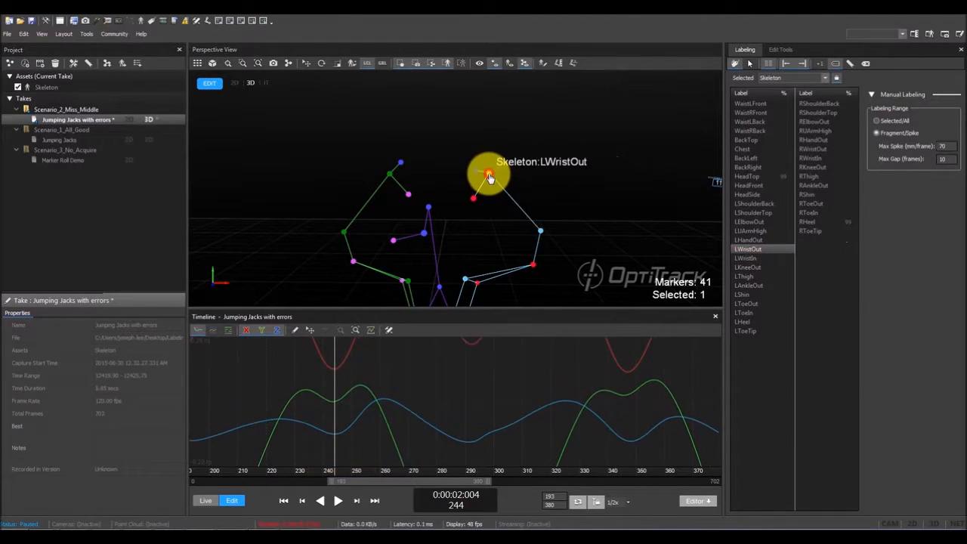
Step: Play the take and check the LWristOut curves over the full frame range
scroll(483, 229, down, 5)
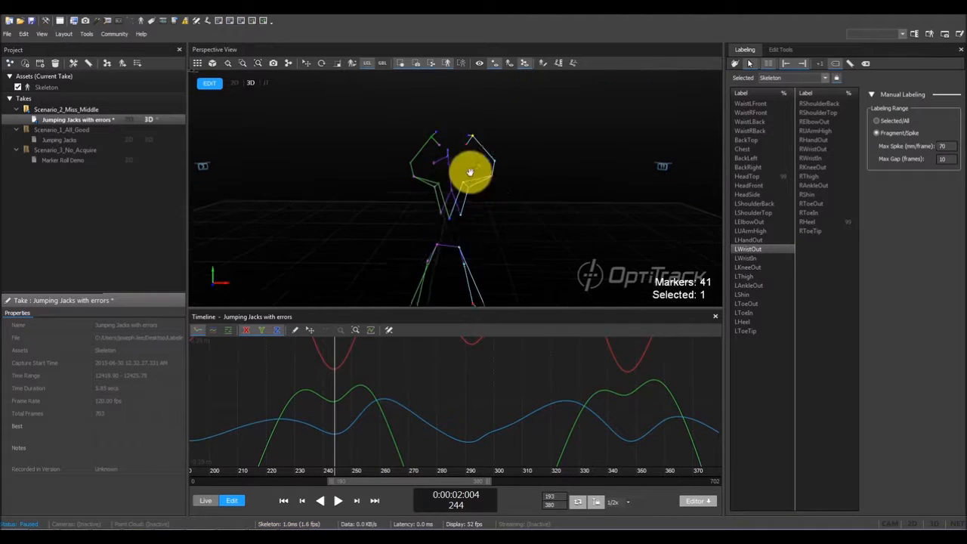
scroll(457, 397, down, 3)
scroll(454, 412, down, 5)
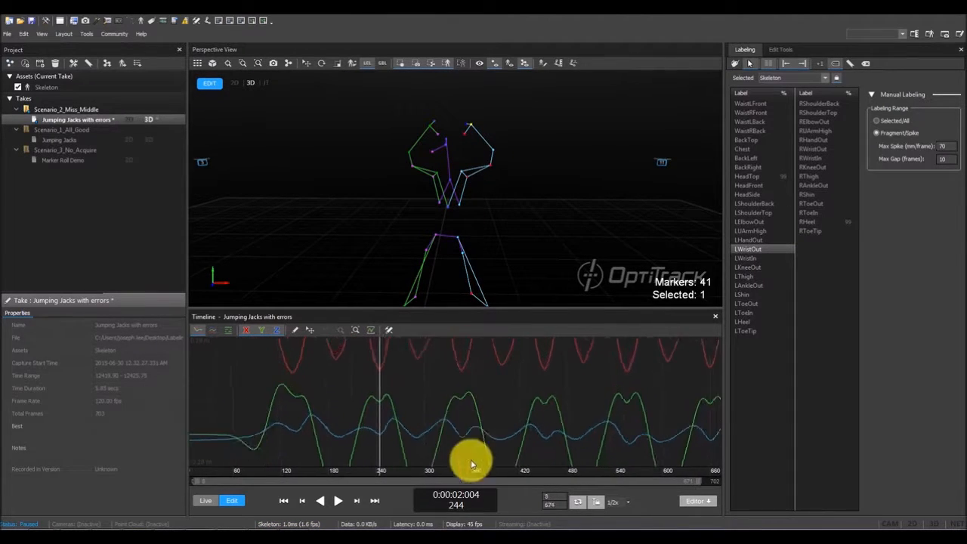
scroll(489, 385, up, 3)
scroll(489, 386, down, 5)
key(space)
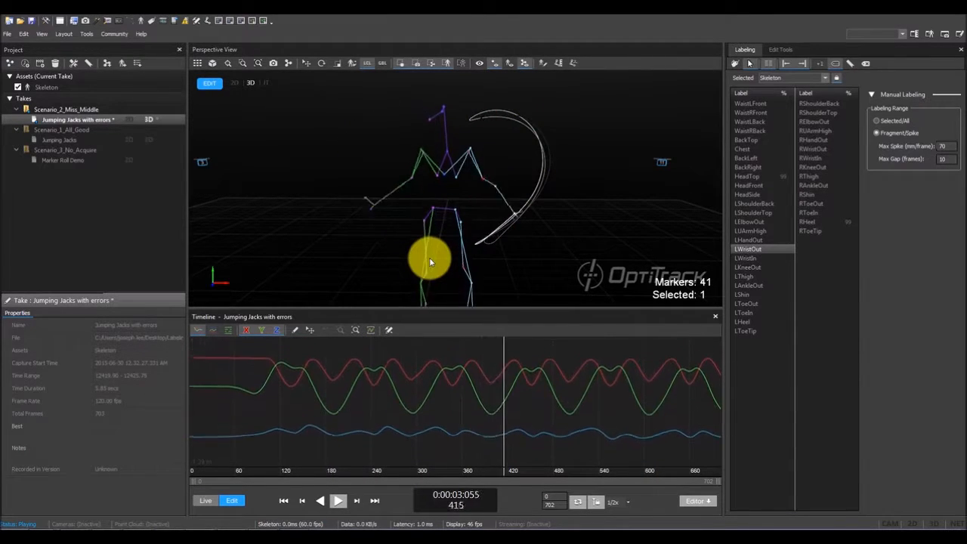
Step: Deselect the wrist marker and display the solved skeleton model during playback
scroll(484, 259, down, 1)
scroll(484, 257, up, 1)
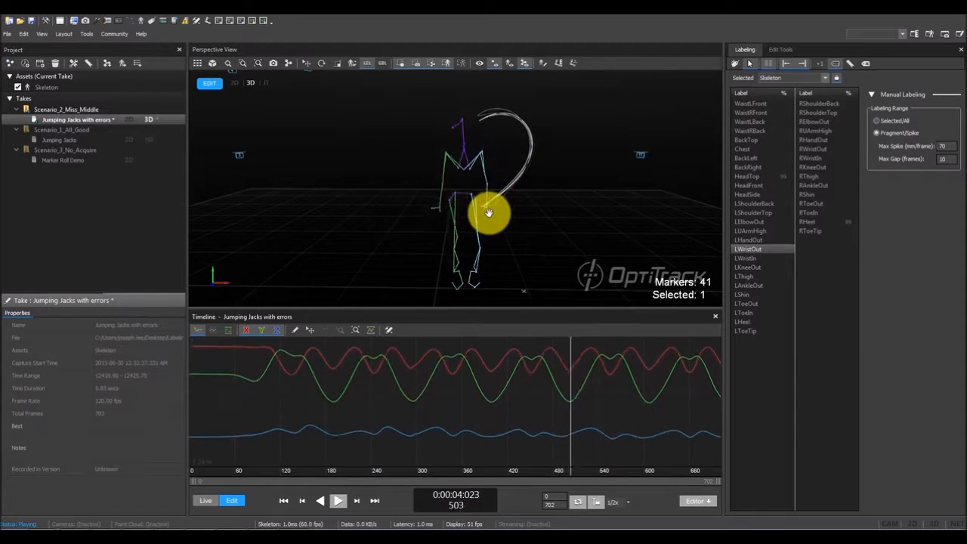
click(600, 224)
click(509, 63)
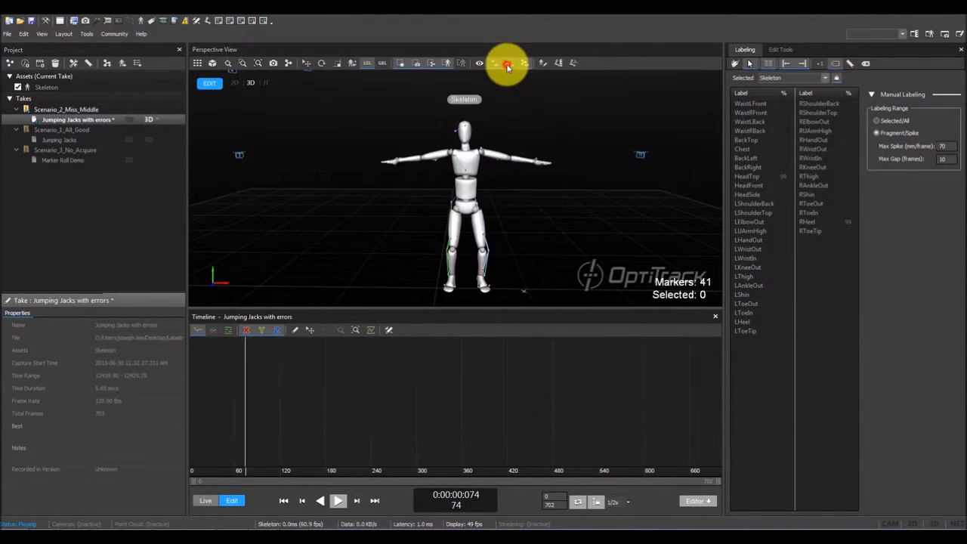